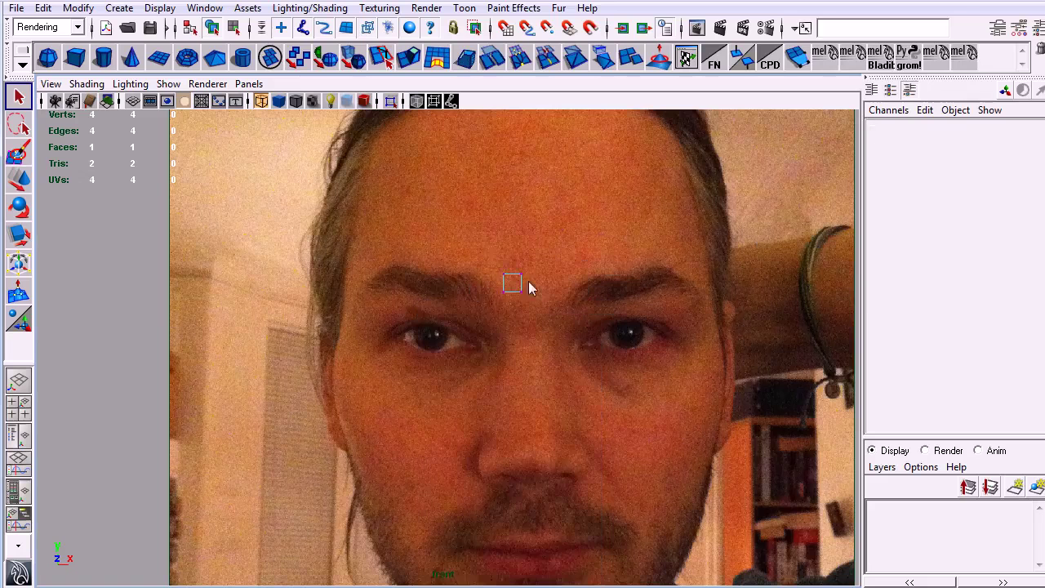
Step: Move the plane's four corner vertices in the front view so they enclose the photographed eye between its inner and outer corners
left_click_drag(492, 253, 403, 349)
key("w")
key("q")
key("w")
key("q")
key("w")
key("q")
key("w")
key("q")
key("w")
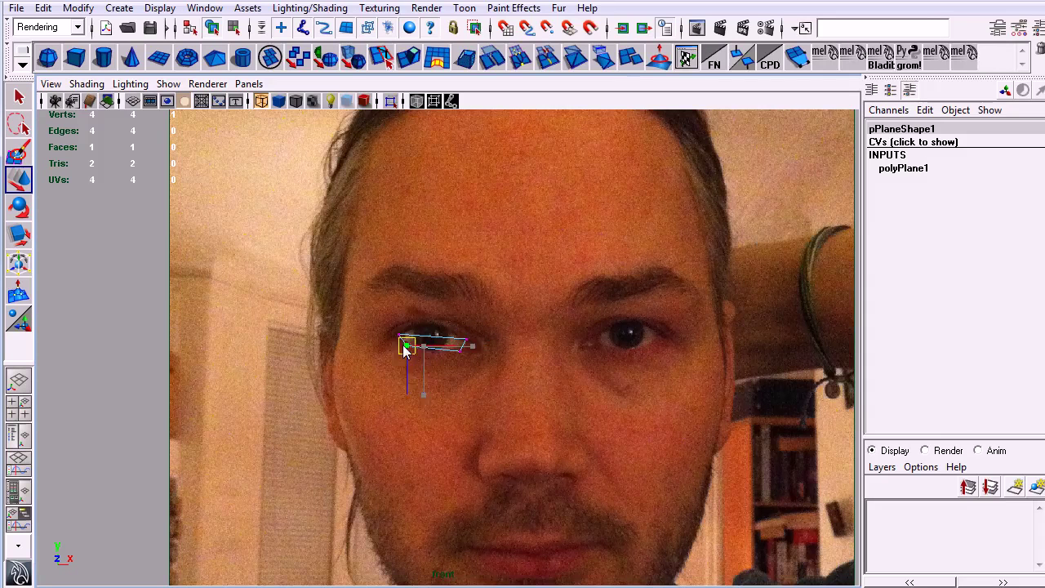
key("q")
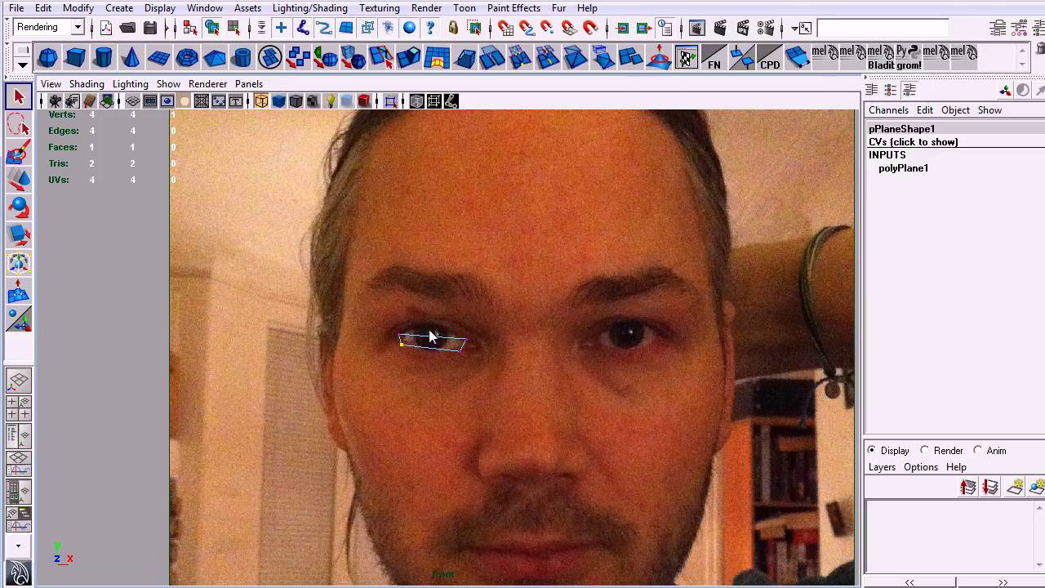
Step: Split the plane with a vertical edge through its middle and move that edge's upper and lower vertices to the eyelids
key("ctrl+e")
left_click(430, 338)
key("q")
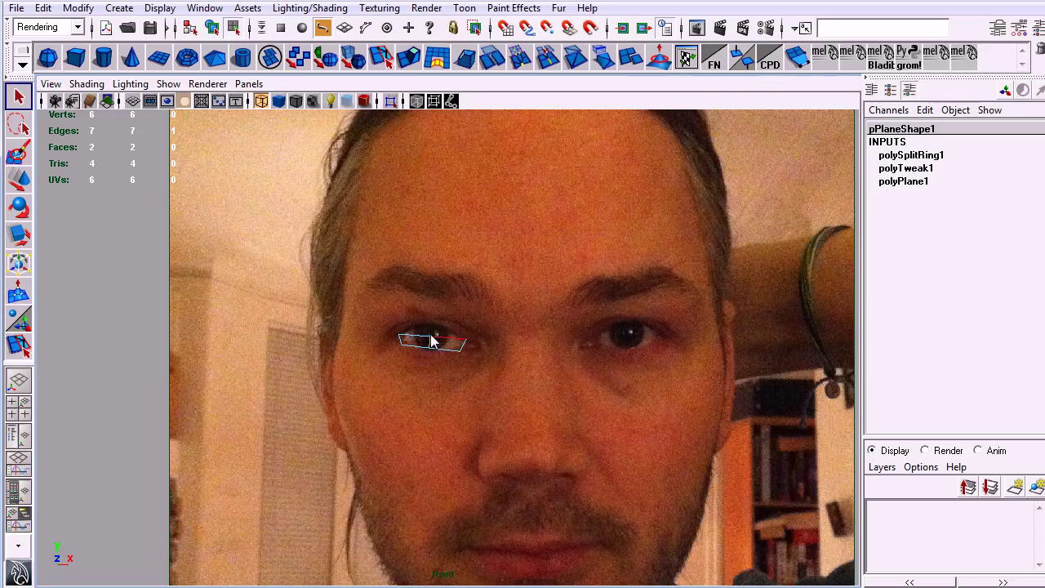
right_click_drag(404, 330, 410, 343)
key("w")
left_click_drag(423, 329, 426, 354)
left_click(429, 350)
Step: Refine the plane's outer and inner end vertices in the front view to match the corners of the eye
right_click_drag(571, 415, 606, 423, "alt")
middle_click_drag(607, 423, 711, 420, "alt")
right_click_drag(710, 420, 537, 394, "alt")
scroll(537, 393, "up", 1)
left_click(337, 338)
left_click_drag(337, 338, 330, 321)
left_click(555, 321)
left_click(534, 361)
left_click_drag(535, 369, 550, 355)
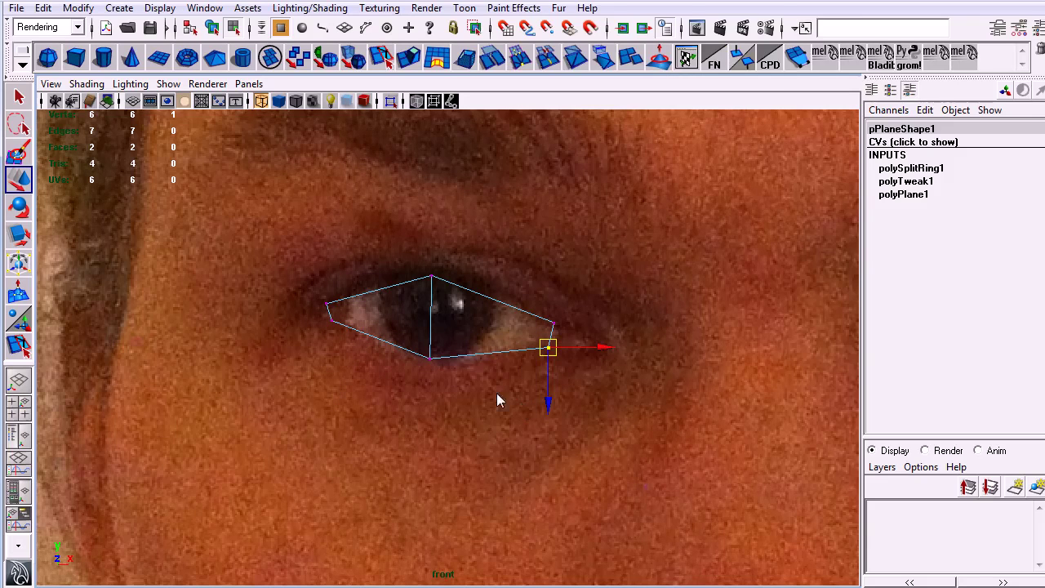
Step: Move all the plane's vertices forward in the side view to the eye in the profile photo
key("space")
left_click_drag(507, 411, 548, 405)
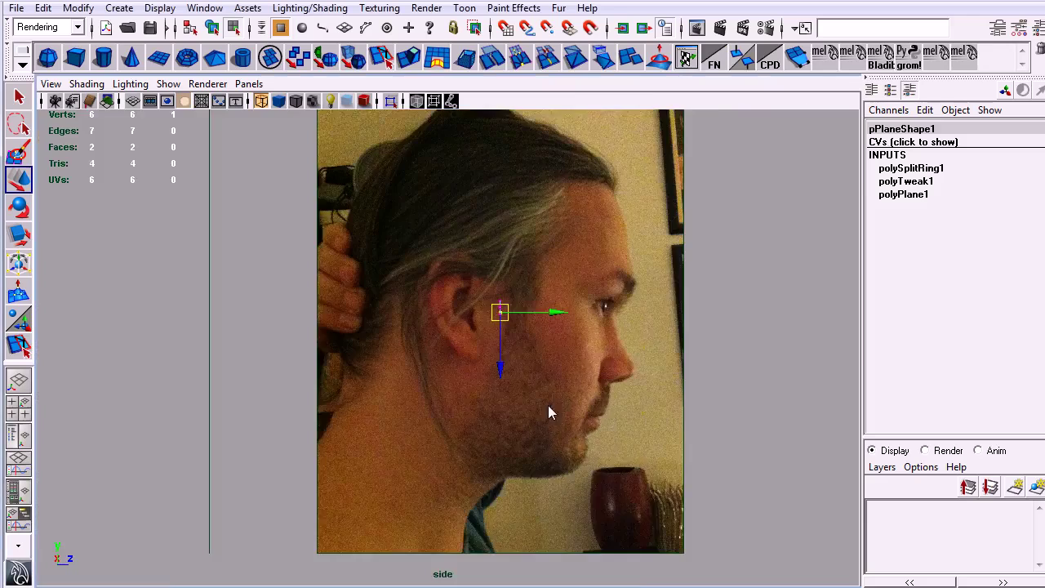
middle_click_drag(581, 347, 499, 401, "alt")
right_click_drag(499, 401, 707, 519, "alt")
left_click_drag(470, 459, 472, 459)
left_click_drag(474, 390, 674, 391)
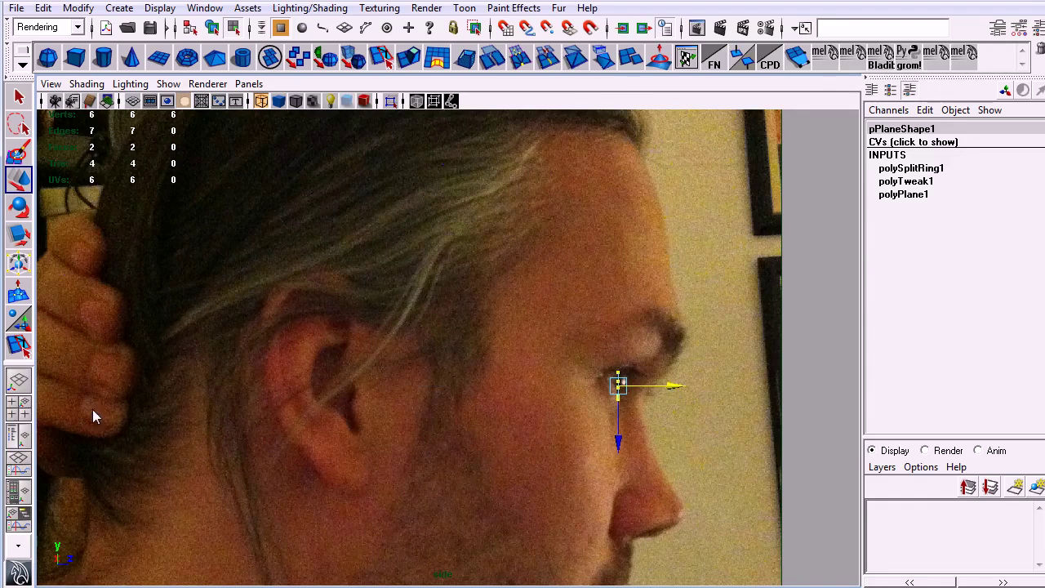
Step: Switch to a side-by-side view layout, widen the side view and frame it on the eye
left_click(20, 434)
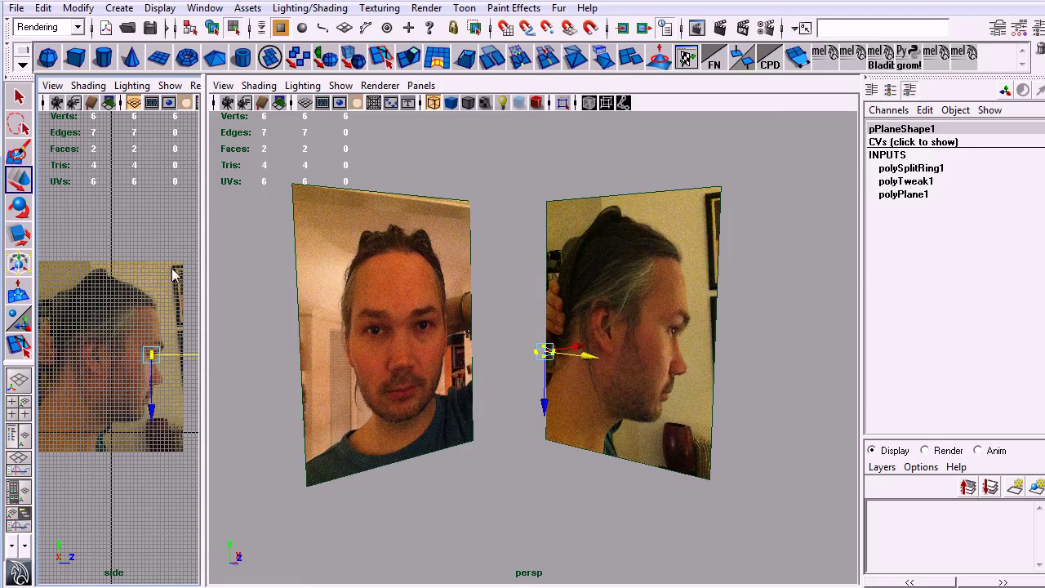
left_click_drag(207, 160, 445, 204)
right_click_drag(343, 395, 440, 369, "alt")
middle_click_drag(439, 369, 367, 357, "alt")
Step: Change the perspective view to the orthographic front view and frame it on the eye
left_click(630, 77)
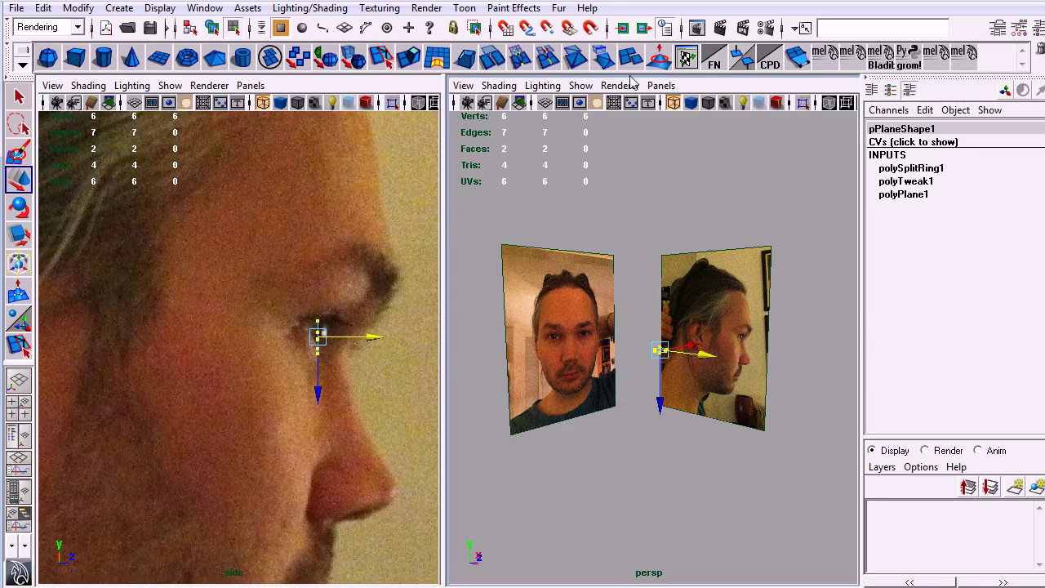
left_click(663, 85)
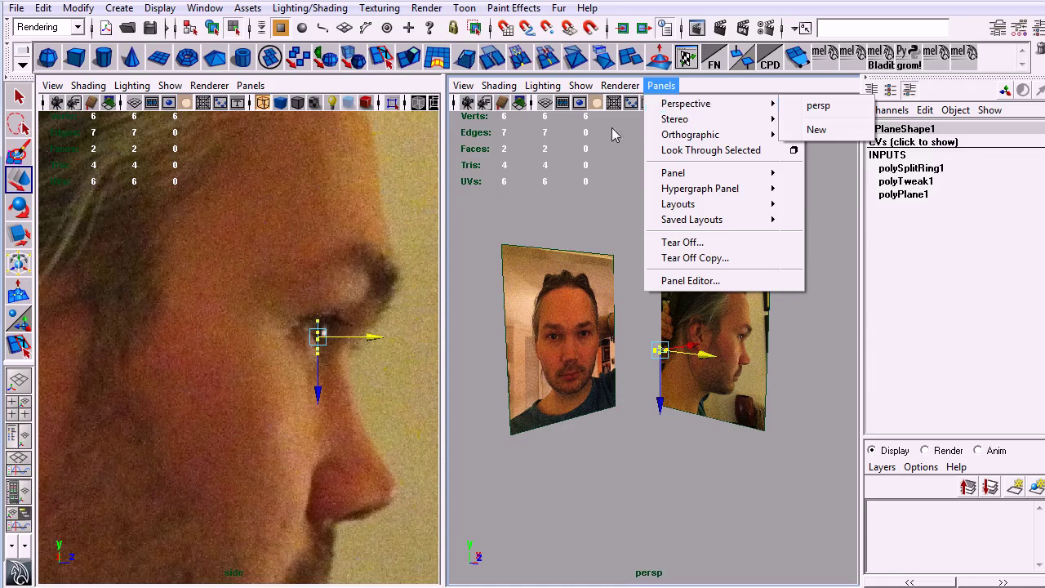
mouse_move(701, 135)
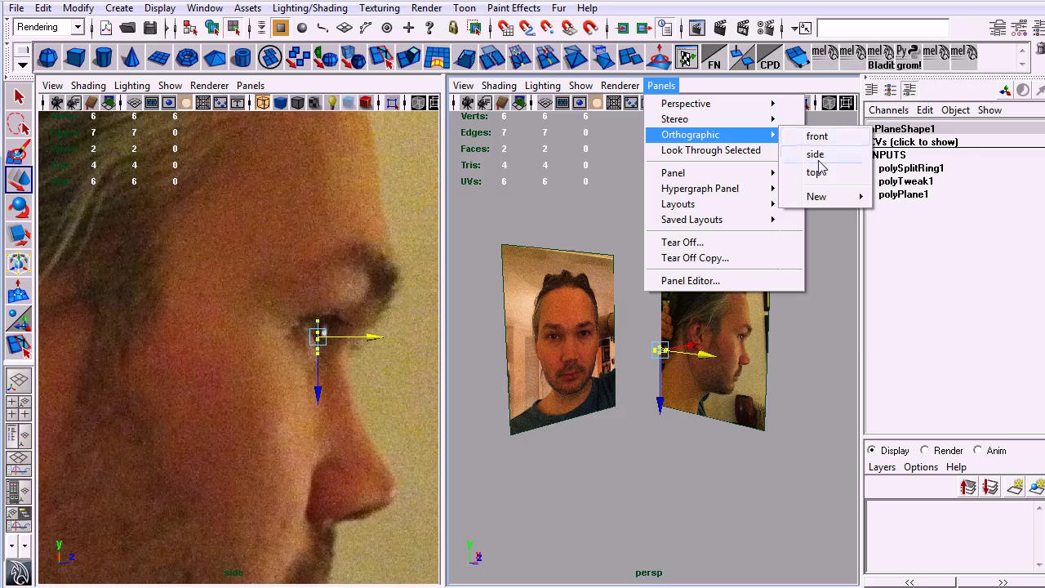
left_click(818, 136)
middle_click_drag(597, 388, 609, 403, "alt")
right_click_drag(609, 403, 704, 425, "alt")
Step: Move the plane's outer end vertices back in the side view to follow the curvature of the eye
left_click_drag(549, 327, 551, 351)
key("q")
left_click(556, 355)
key("w")
key("q")
right_click_drag(300, 325, 527, 458, "alt")
middle_click_drag(288, 432, 365, 385, "alt")
key("w")
left_click_drag(398, 355, 382, 353)
Step: Move the two middle vertices together forward in the side view to the front of the eyeball
left_click_drag(626, 288, 671, 463)
middle_click_drag(331, 415, 206, 383, "alt")
middle_click_drag(325, 351, 352, 351)
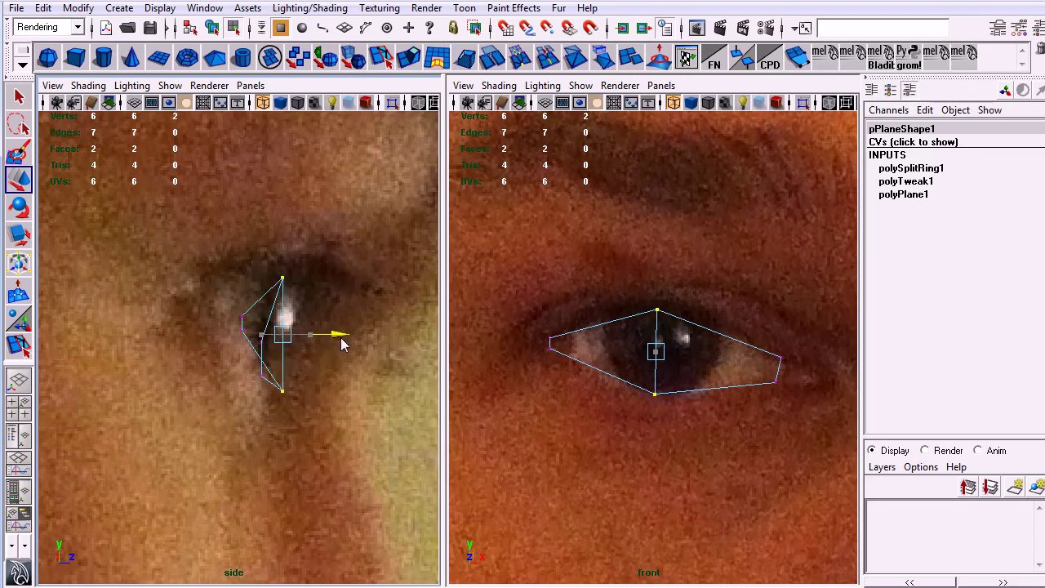
Step: Shift the lower middle vertex back and the upper middle vertex slightly forward in the side view to match the eyelids
key("q")
left_click(288, 391)
key("w")
left_click_drag(303, 392, 287, 392)
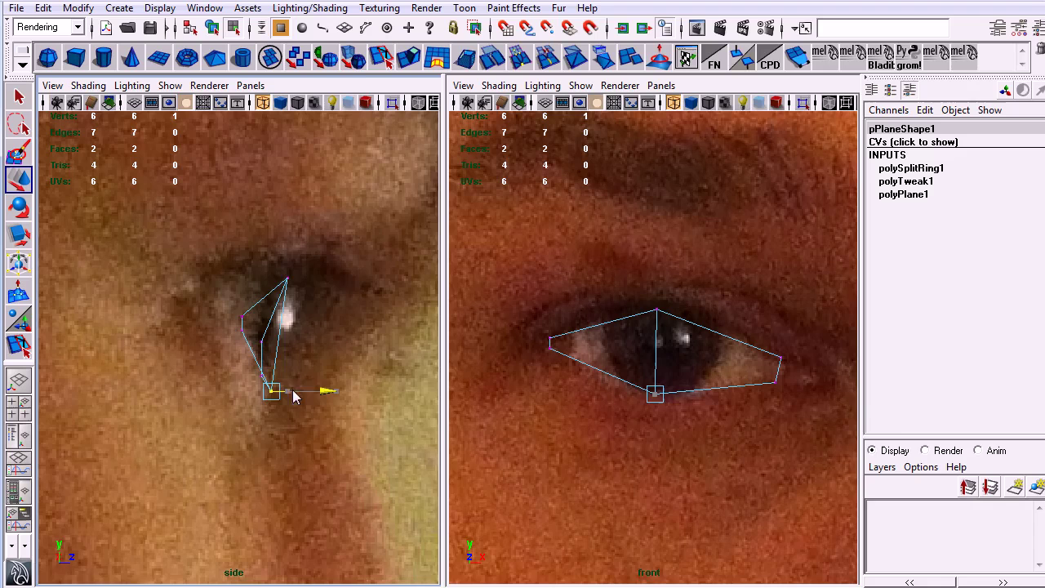
left_click(287, 280)
middle_click_drag(293, 286, 301, 286)
key("q")
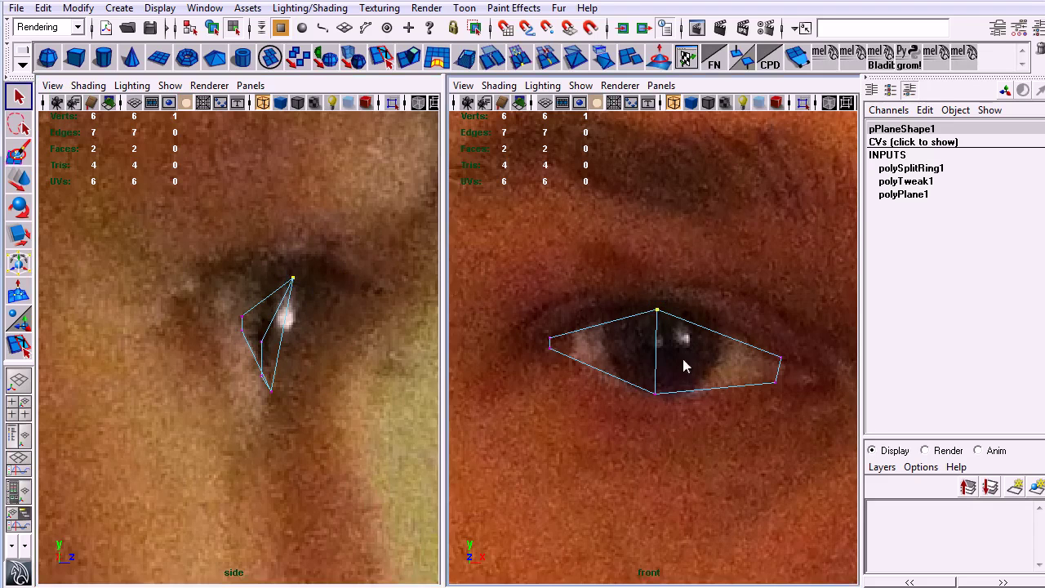
Step: Insert a vertical edge loop through the outer half of the eye mesh, between the outer corner and the middle edge
middle_click_drag(381, 403, 327, 406, "alt")
right_click_drag(327, 406, 237, 380, "alt")
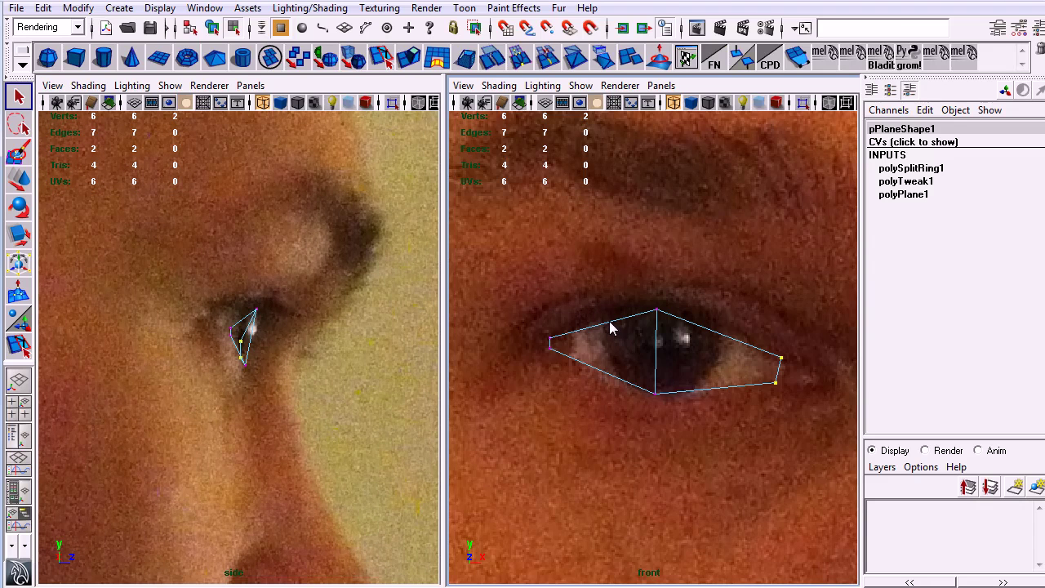
right_click_drag(608, 279, 608, 325)
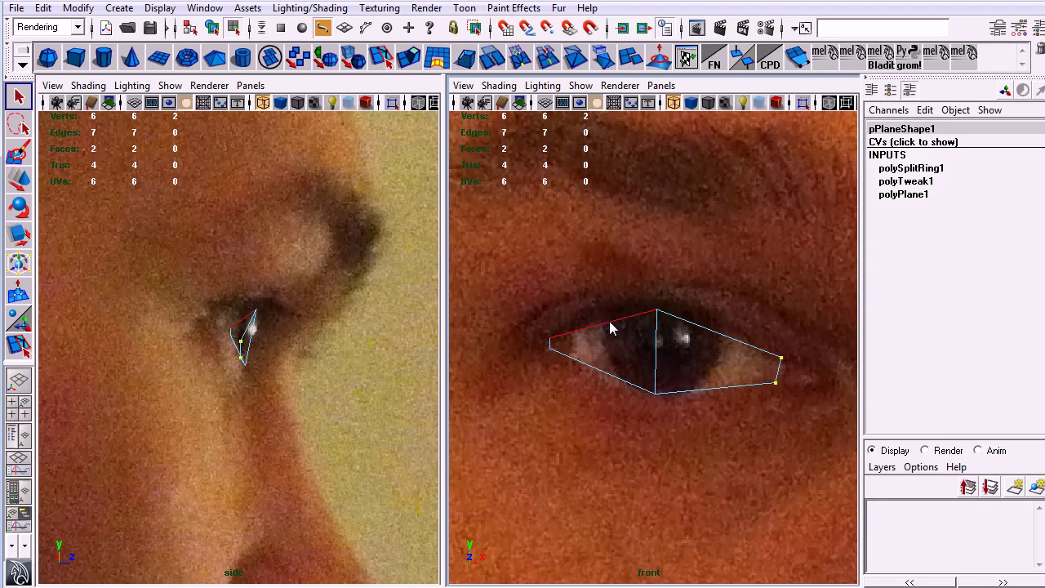
left_click(611, 327)
left_click(618, 325)
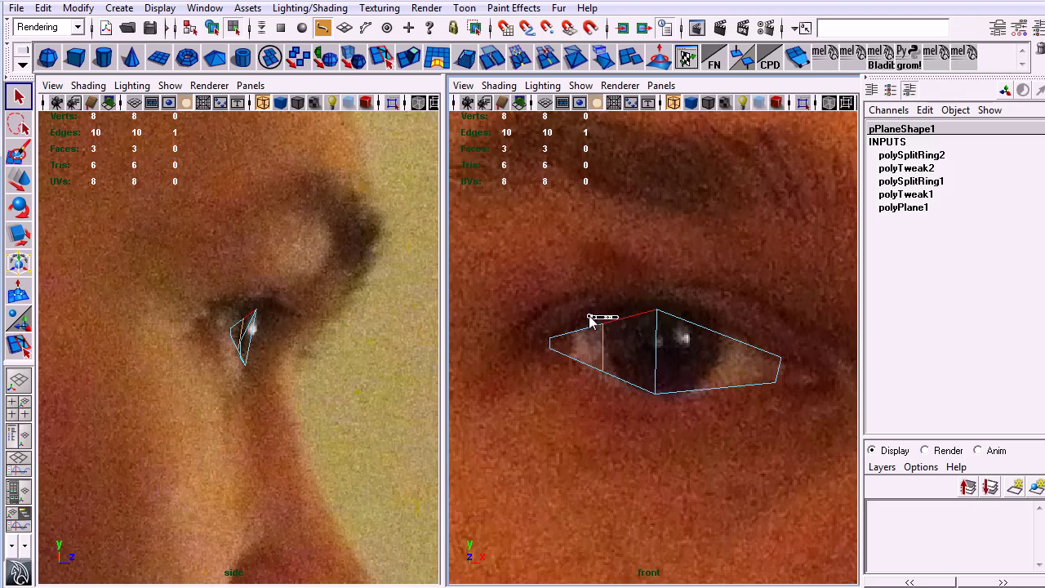
Step: Raise the outer loop's upper vertex and lower its bottom vertex in the front view to fit the eyelid curves
right_click_drag(592, 321, 582, 320)
left_click(604, 317)
key("w")
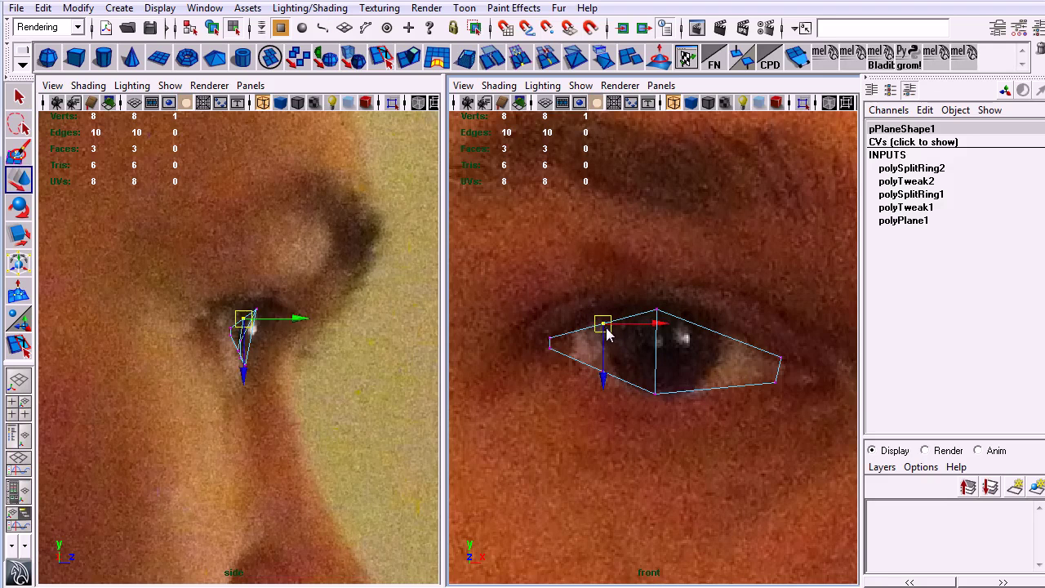
left_click(603, 373)
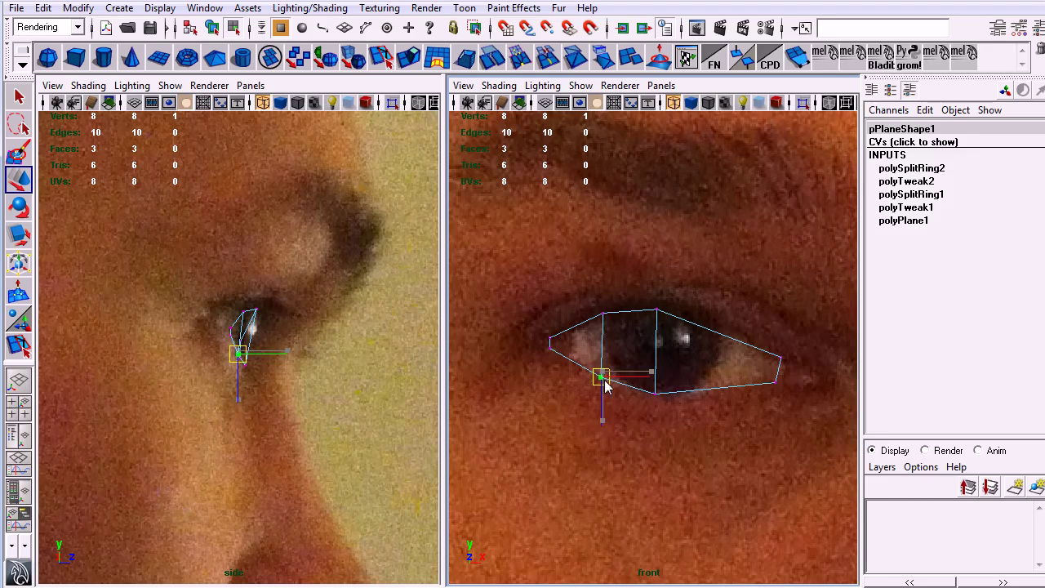
left_click_drag(609, 377, 611, 386)
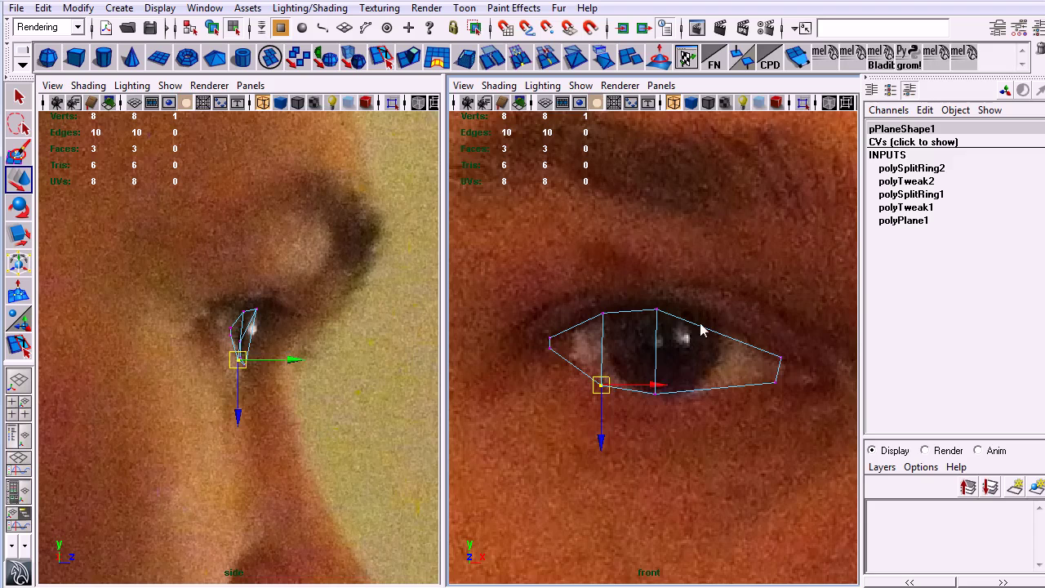
Step: Insert a vertical edge loop through the inner half of the eye mesh, between the middle edge and the inner corner
right_click_drag(708, 287, 707, 288)
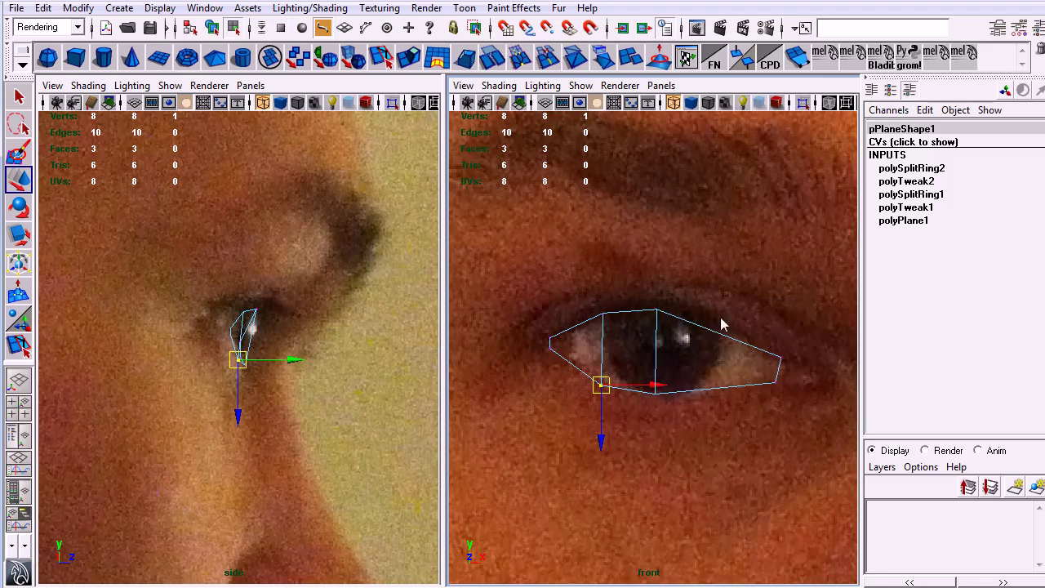
left_click(717, 336)
left_click(723, 341)
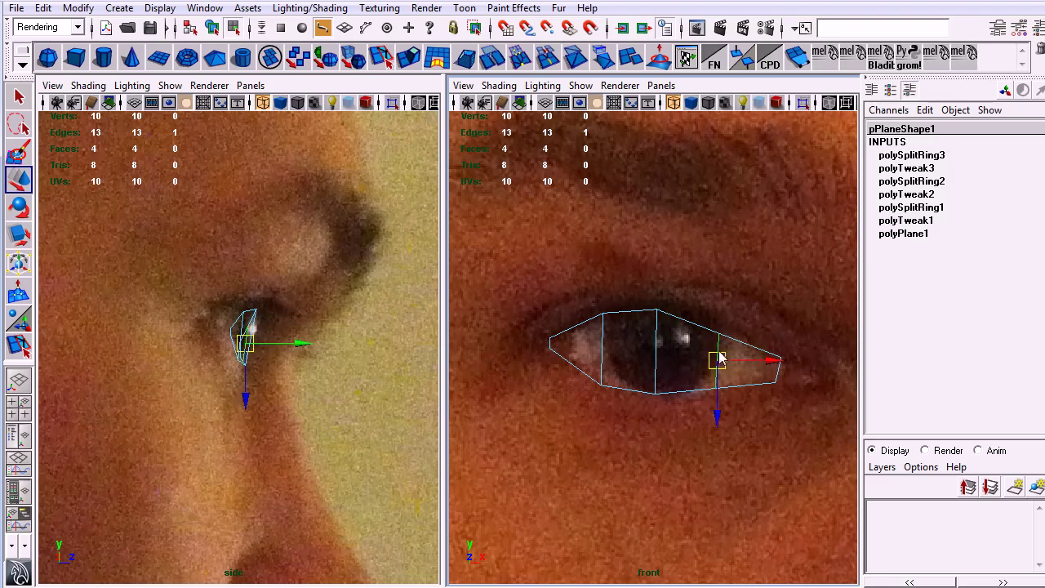
Step: Move the inner loop's upper and lower vertices and the lower middle vertex onto the eyelid lines in the front view
right_click_drag(699, 326, 676, 335)
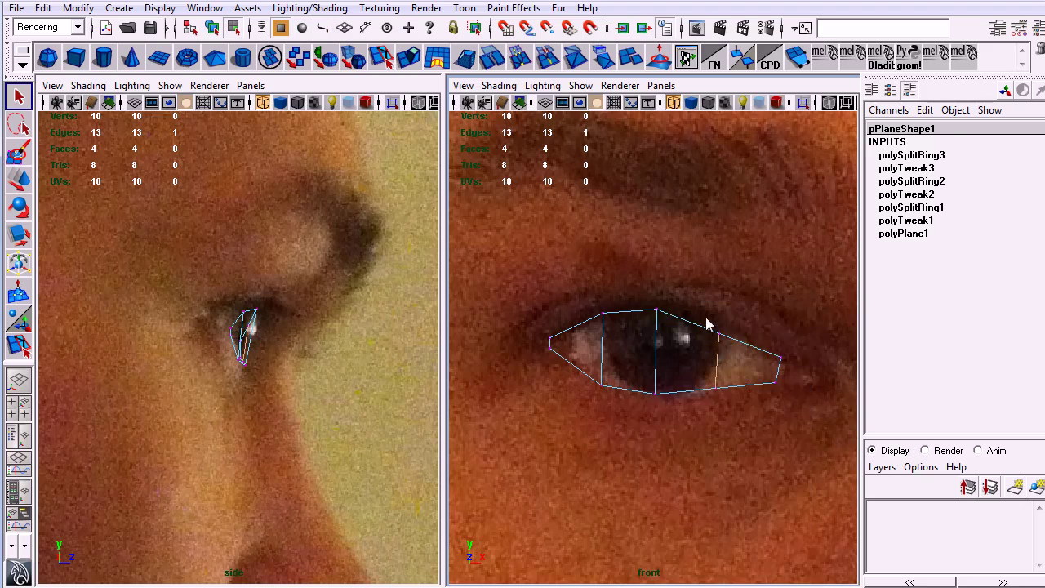
key("w")
left_click(718, 322)
left_click(718, 384)
left_click_drag(719, 397, 658, 399)
left_click(660, 404)
Step: Insert another vertical edge loop close to the inner end of the eye mesh
middle_click_drag(650, 412, 516, 411, "alt")
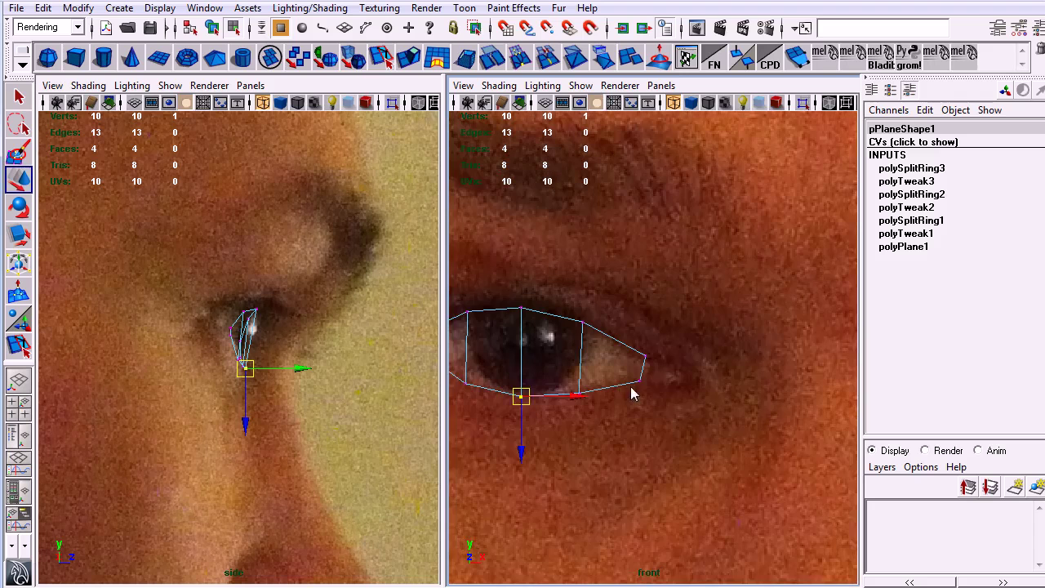
key("q")
right_click_drag(642, 363, 648, 336)
left_click(643, 369)
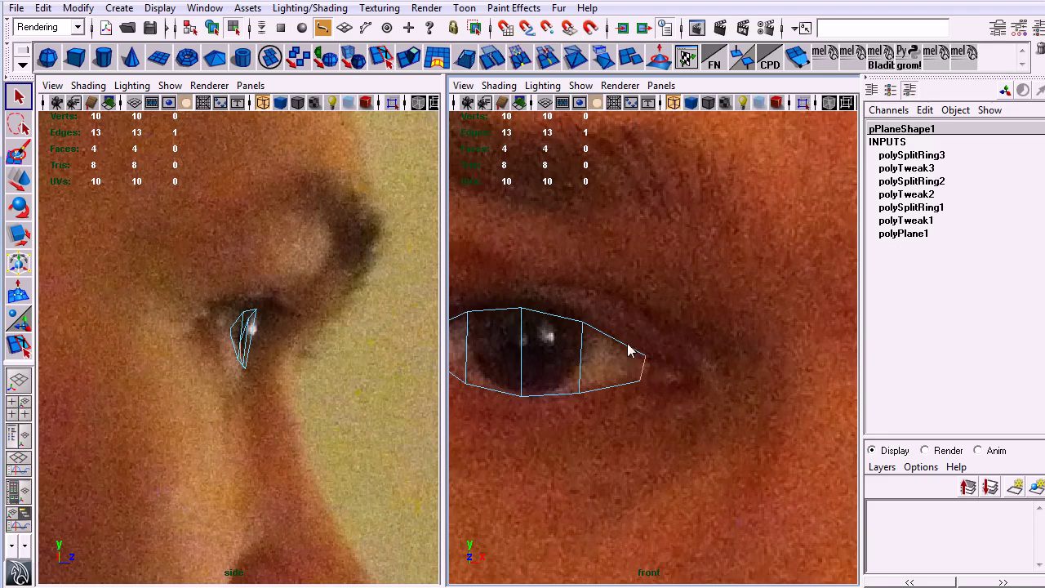
key("y")
left_click_drag(635, 356, 641, 365)
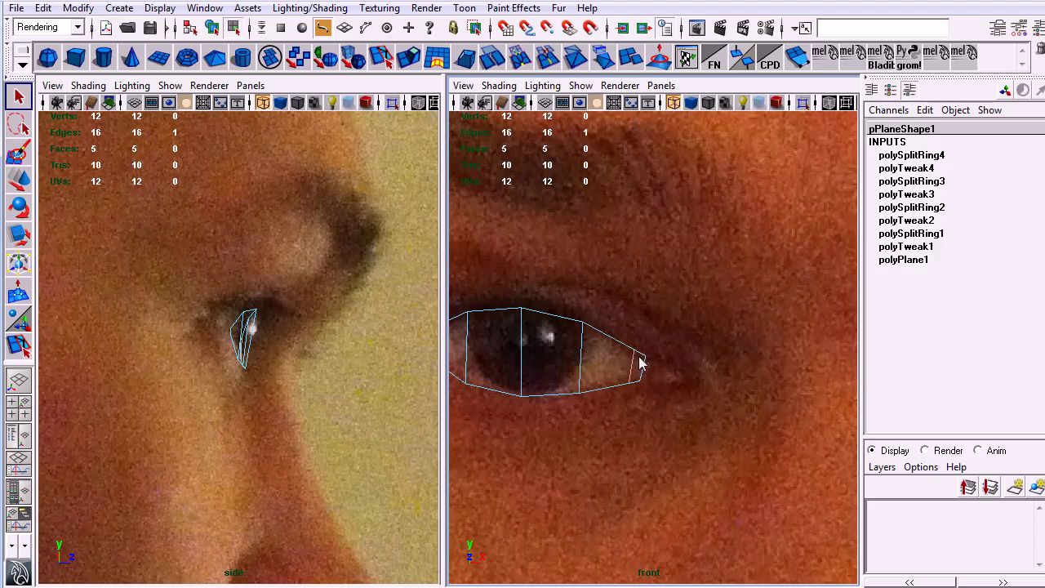
Step: Extend the inner end vertices to the tear duct and fit the adjacent loop's vertices to the eyelids
right_click_drag(633, 356, 581, 345)
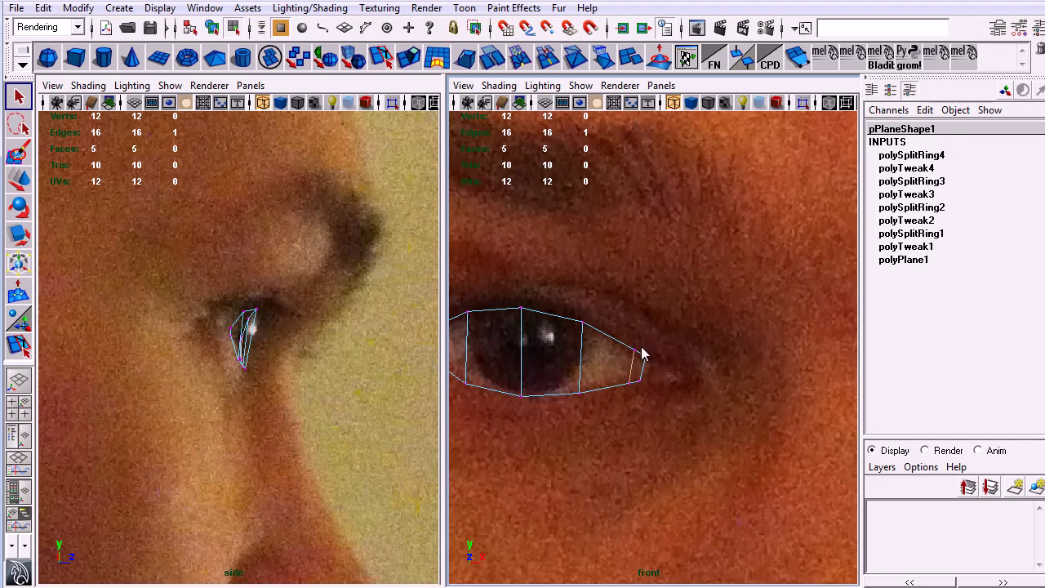
left_click(646, 359)
key("w")
mouse_move(645, 360)
left_mouse_down()
mouse_move(669, 365)
mouse_move(668, 384)
mouse_move(641, 361)
left_mouse_up()
left_click_drag(638, 353, 646, 356)
left_click_drag(620, 374, 649, 393)
Step: Move the vertices of the loops on both sides of the middle edge slightly forward in the side view to round the eye
key("q")
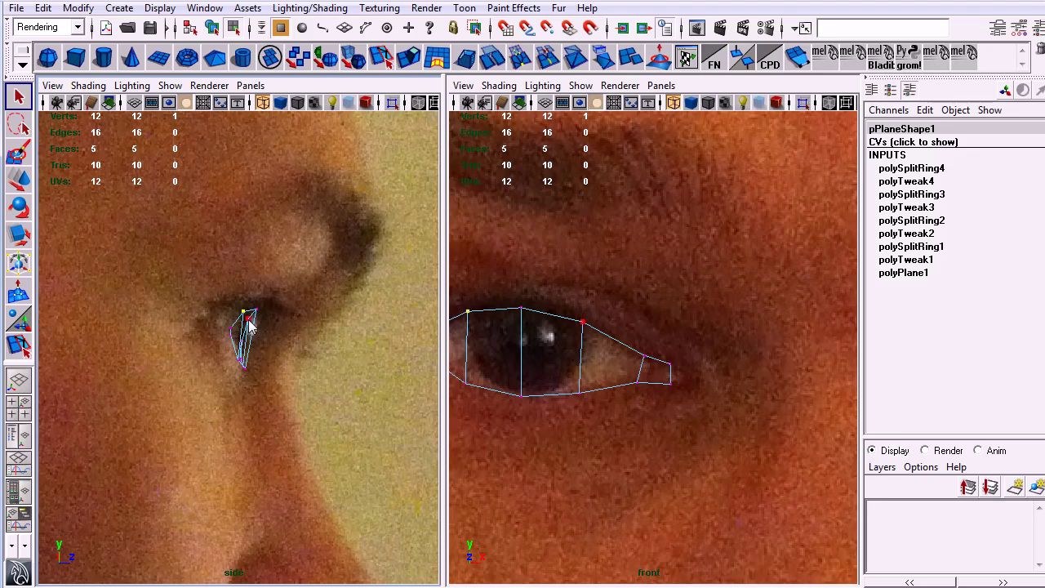
left_click(577, 391, "shift")
key("w")
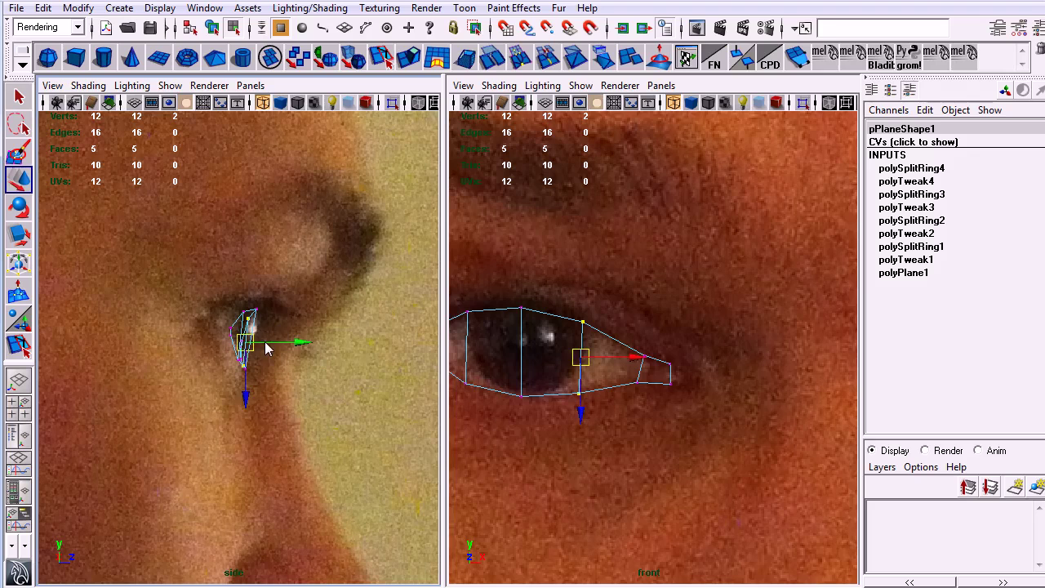
left_click_drag(269, 349, 272, 347)
key("q")
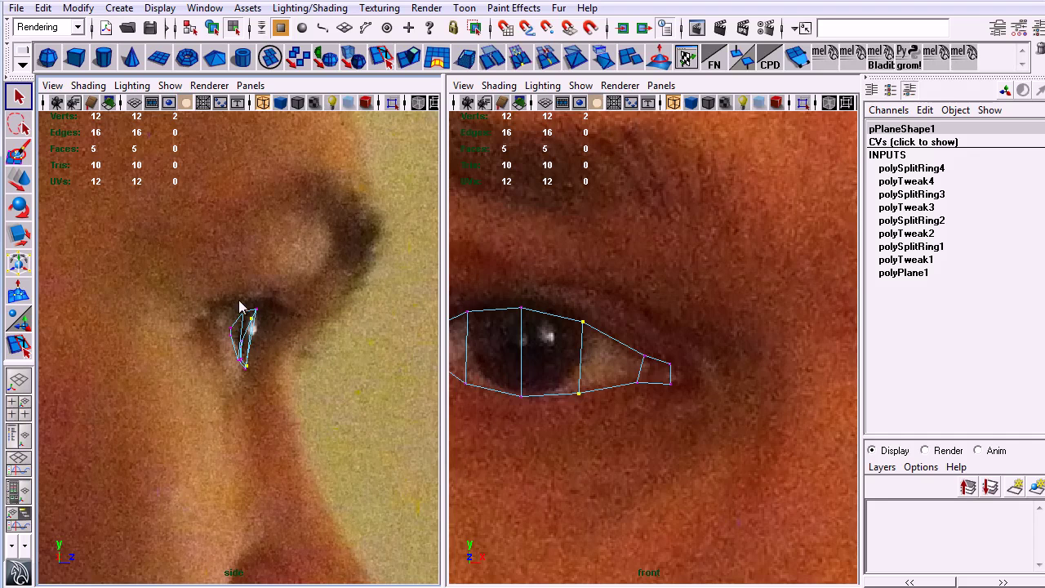
key("w")
left_click_drag(268, 328, 273, 338)
key("q")
Step: Extrude the five upper eyelid edges upward toward the eyebrow with a Translate Y of 1.579
middle_click_drag(618, 368, 706, 369, "alt")
right_click_drag(636, 302, 628, 250)
left_click(582, 316)
left_click_drag(625, 282, 631, 321)
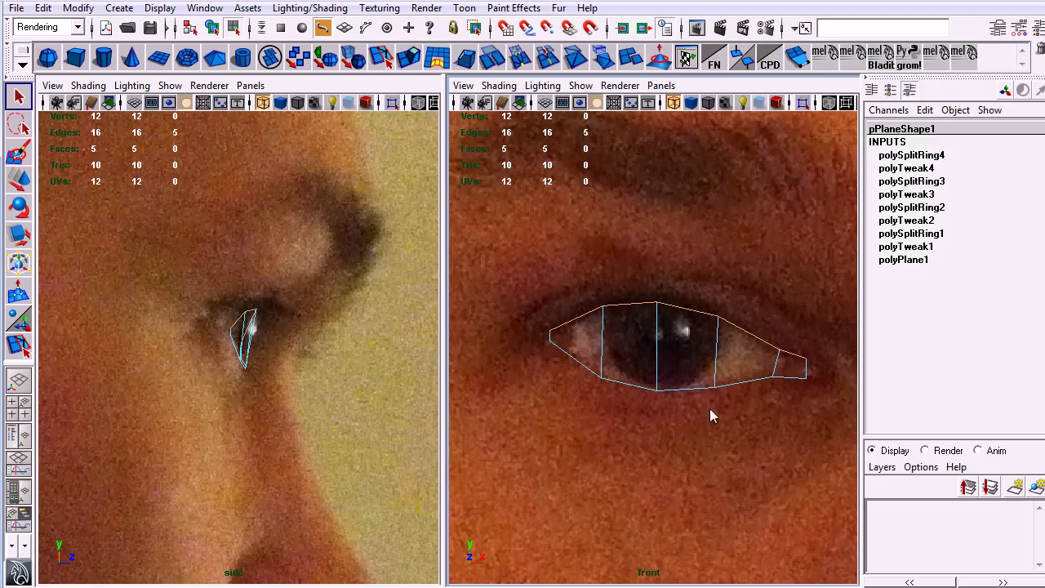
right_click_drag(760, 335, 600, 348, "shift")
middle_click_drag(600, 350, 586, 376, "alt")
left_click(674, 291)
left_click_drag(654, 322, 655, 269)
key("q")
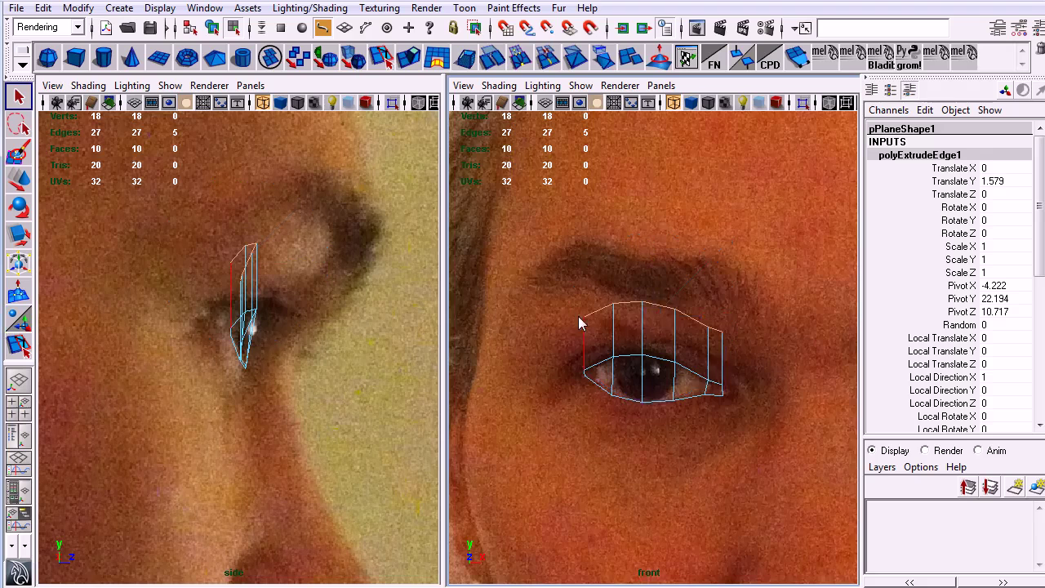
Step: Spread the outer upper vertices of the extruded strip outward in the front view, along the underside of the eyebrow
scroll(553, 303, "up", 3)
right_click_drag(545, 299, 504, 300)
left_click_drag(526, 288, 552, 321)
key("w")
middle_click_drag(601, 360, 687, 351, "alt")
left_click_drag(628, 286, 541, 266)
left_click(675, 262)
left_click_drag(677, 263, 633, 232)
left_click(725, 261)
left_click(680, 236)
Step: Reposition the extruded strip's middle and inner upper vertices in the front view to follow the brow down toward the nose
middle_click_drag(694, 309, 507, 260, "alt")
left_click(597, 222)
left_click_drag(599, 222, 616, 204)
middle_click_drag(649, 299, 739, 365, "alt")
right_click_drag(740, 366, 637, 335, "alt")
left_click(645, 305)
left_click_drag(646, 311, 716, 325)
left_click(683, 311)
left_click(712, 336)
left_click(701, 336)
middle_click_drag(672, 349, 666, 358, "alt")
Step: Move the strip's two outermost upper vertices forward in the side view to match the depth of the brow
middle_click_drag(307, 373, 317, 334, "alt")
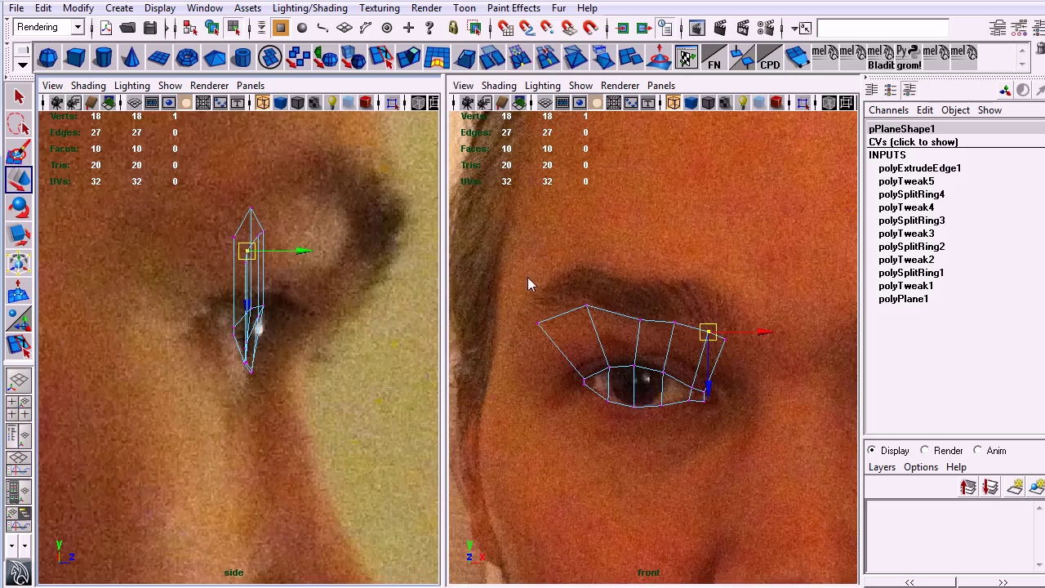
left_click(585, 305)
left_click_drag(290, 209, 376, 219)
left_click(536, 323)
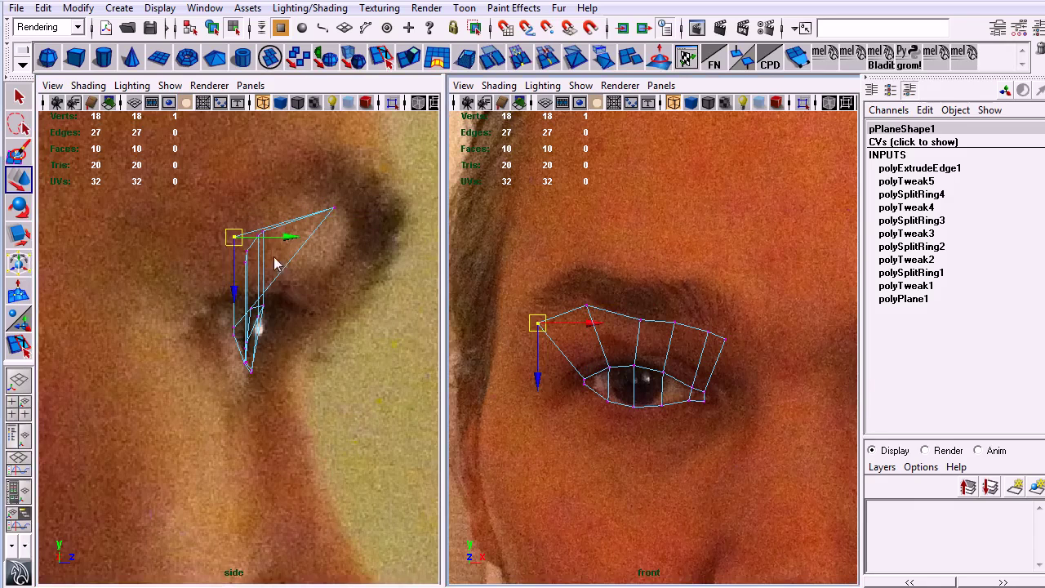
left_click_drag(290, 240, 324, 240)
Step: Move the strip's third and fourth upper vertices from the outer end forward in the side view to the brow ridge
left_click_drag(627, 307, 649, 335)
left_click_drag(324, 236, 404, 240)
left_click_drag(663, 299, 681, 336)
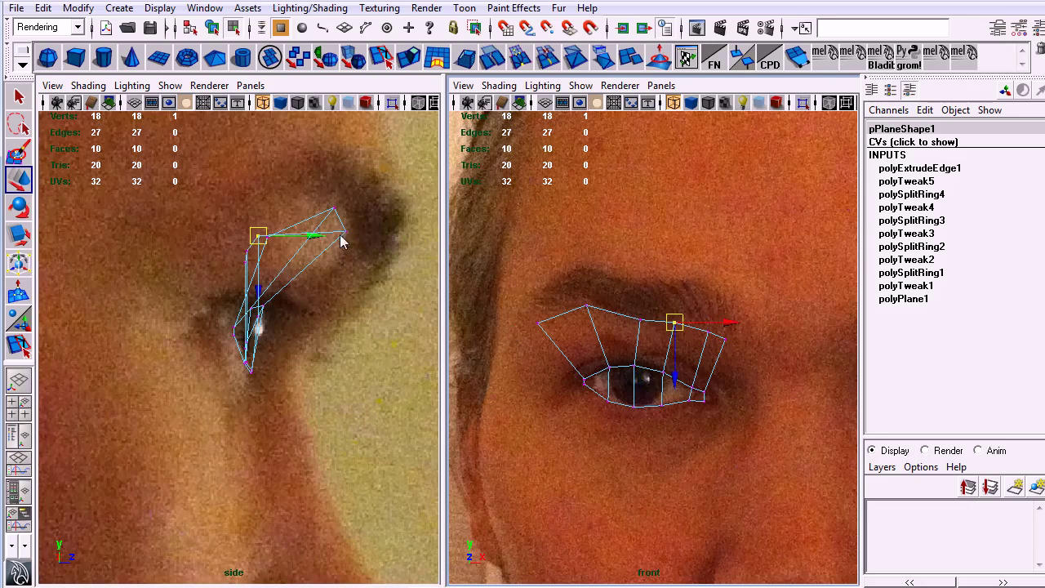
left_click_drag(310, 245, 419, 265)
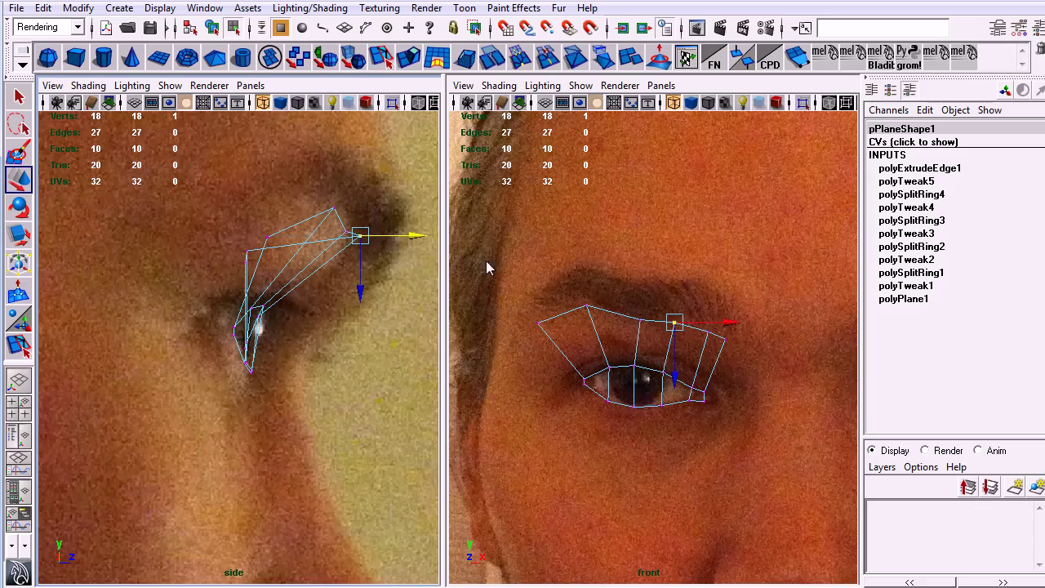
Step: Move the strip's two innermost upper vertices forward in the side view to match the depth beside the nose bridge
left_click_drag(718, 346, 698, 324)
left_click_drag(307, 256, 416, 276)
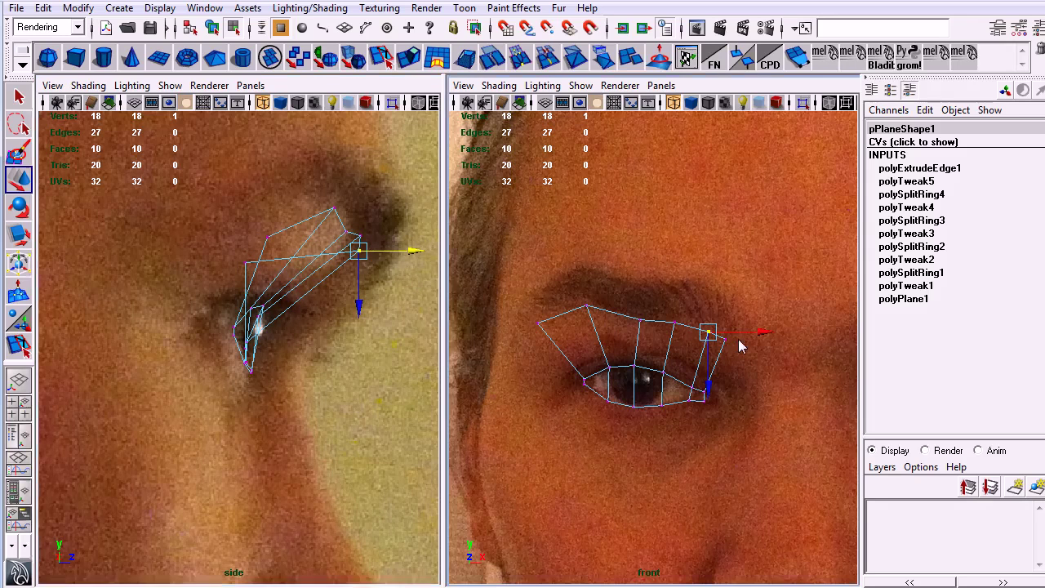
left_click(725, 338)
left_click_drag(299, 263, 408, 281)
Step: Extrude the five bottom edges of the eye mesh straight down in the front view to form a strip below the eye
middle_click_drag(681, 419, 663, 332, "alt")
right_click_drag(635, 352, 678, 367, "alt")
key("q")
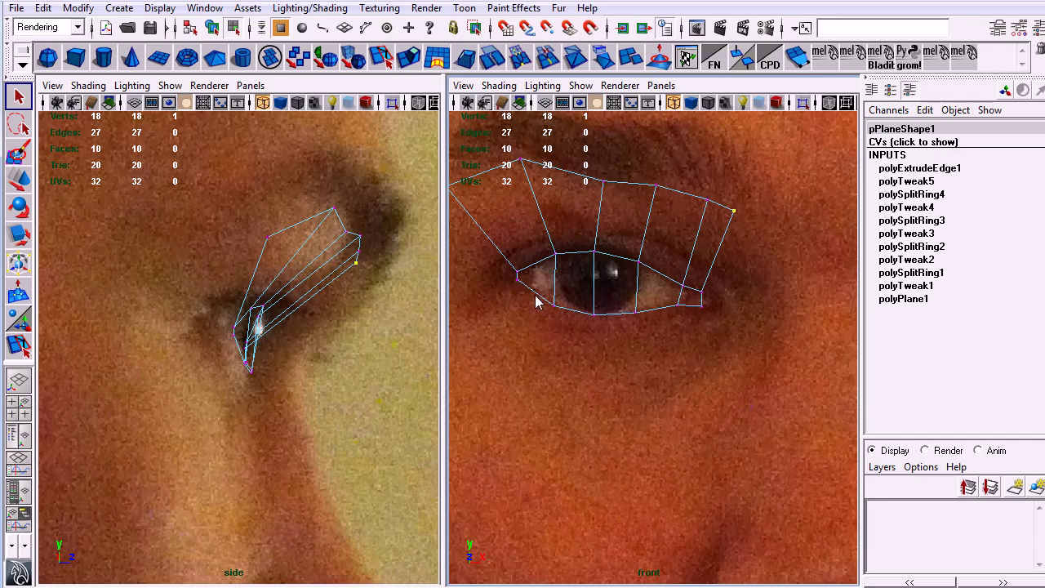
right_click_drag(535, 262, 609, 270)
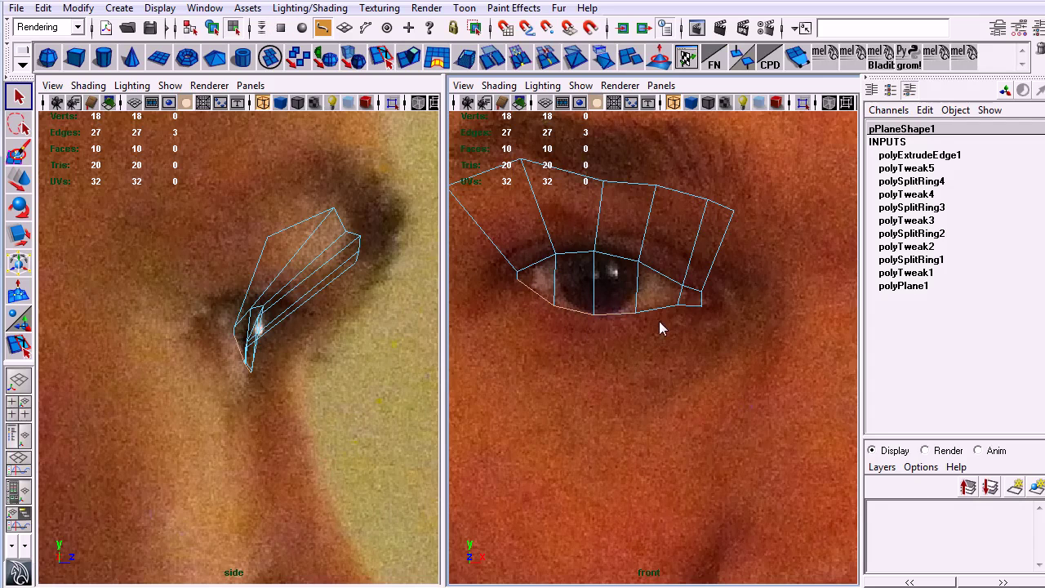
key("ctrl+e")
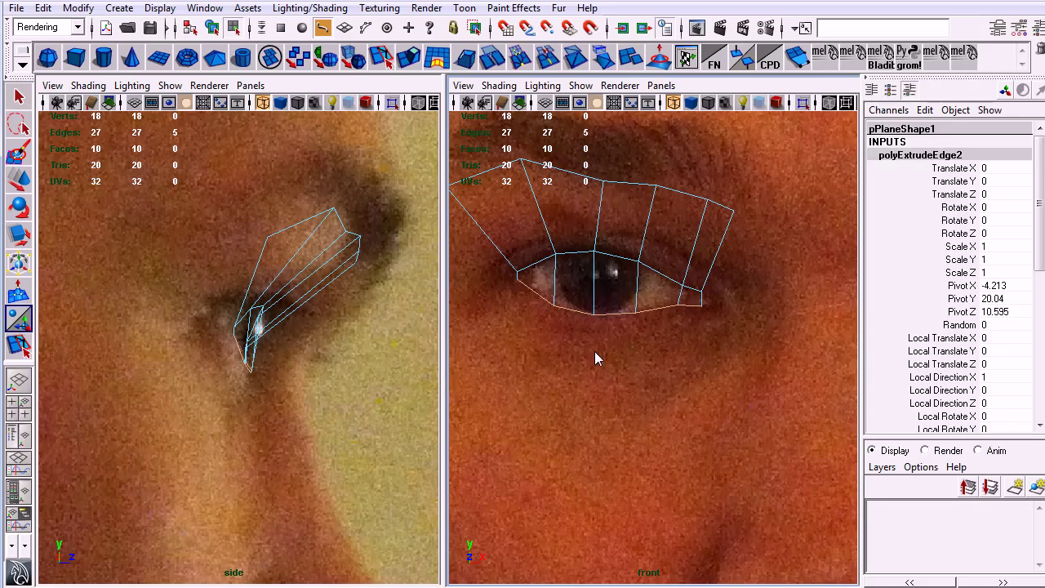
key("w")
left_click_drag(612, 349, 615, 428)
key("q")
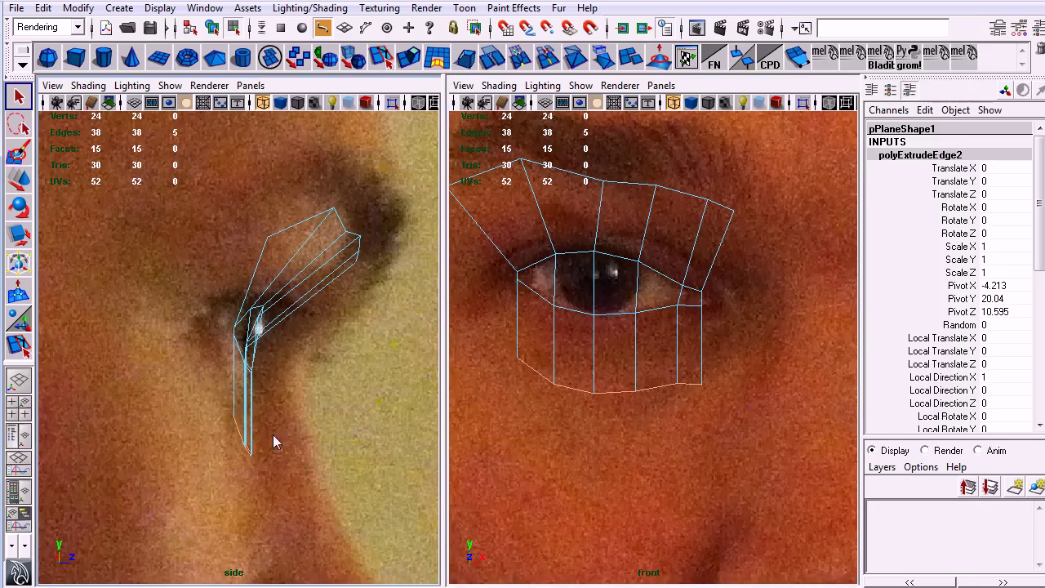
Step: Reposition the innermost vertices of the upper and lower strips in the front view and adjust their depth in the side view
right_click_drag(699, 380, 661, 366)
left_click_drag(695, 371, 713, 350)
key("w")
left_click(734, 211)
left_click_drag(742, 232, 747, 240)
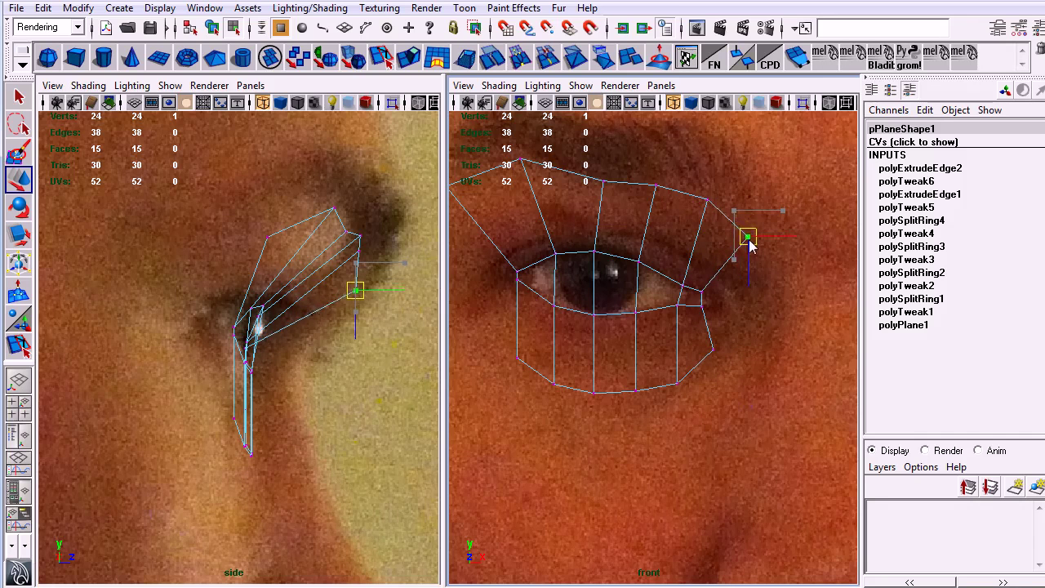
left_click_drag(362, 299, 345, 303)
left_click(707, 345)
left_click_drag(250, 408, 262, 407)
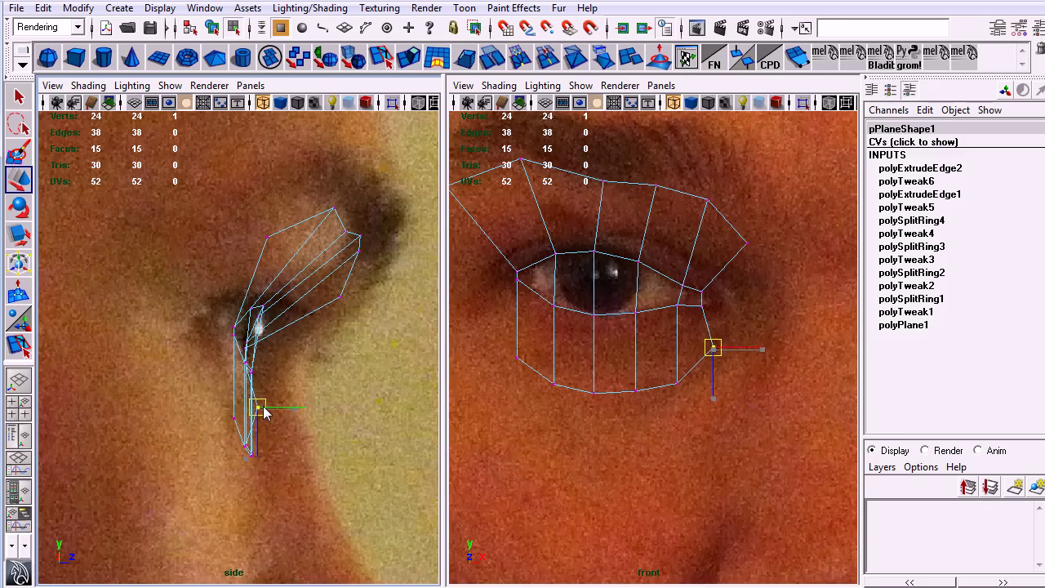
Step: Spread the lower strip's two outermost vertices outward in the front view and shift them slightly forward in the side view
key("q")
middle_click_drag(553, 408, 722, 399, "alt")
key("w")
left_click_drag(674, 339, 598, 323)
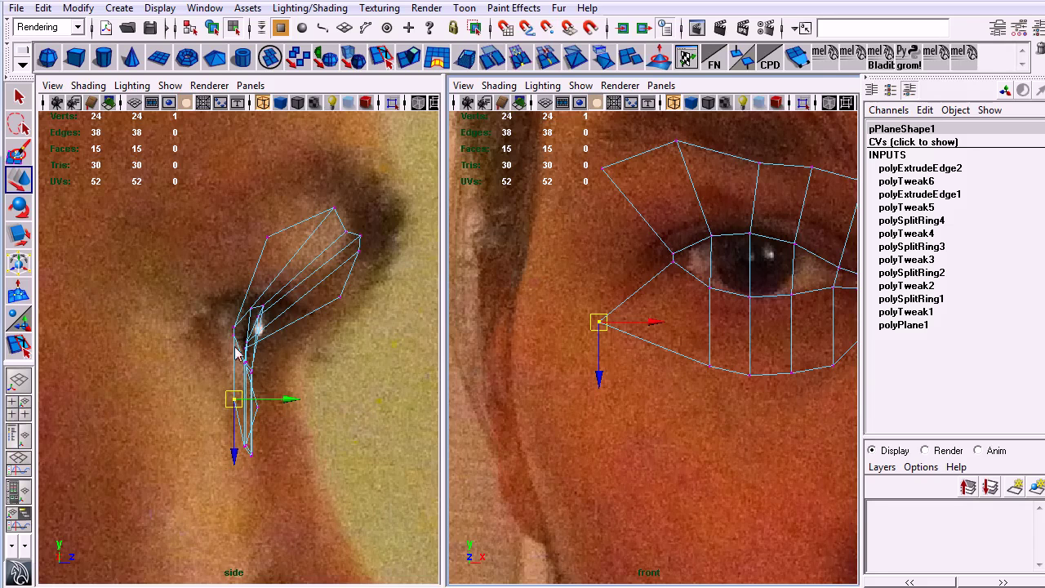
left_click_drag(287, 404, 319, 405)
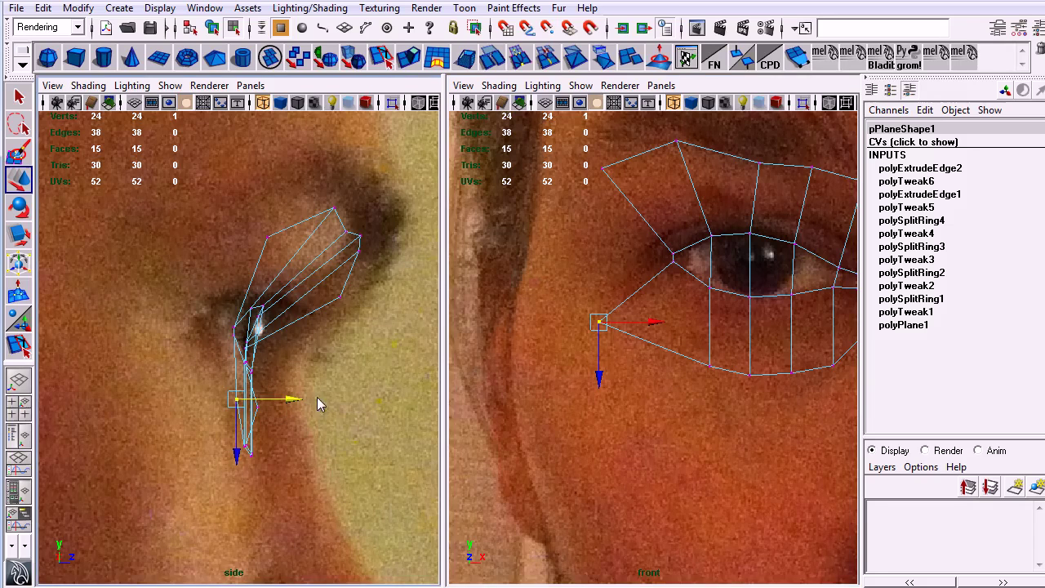
left_click(709, 365)
middle_click_drag(738, 385, 645, 354, "alt")
left_click_drag(617, 317, 585, 329)
left_click_drag(301, 458, 305, 457)
Step: Reposition the lower strip's three remaining bottom vertices in the front view to form a smooth curve under the eye
left_click(652, 321)
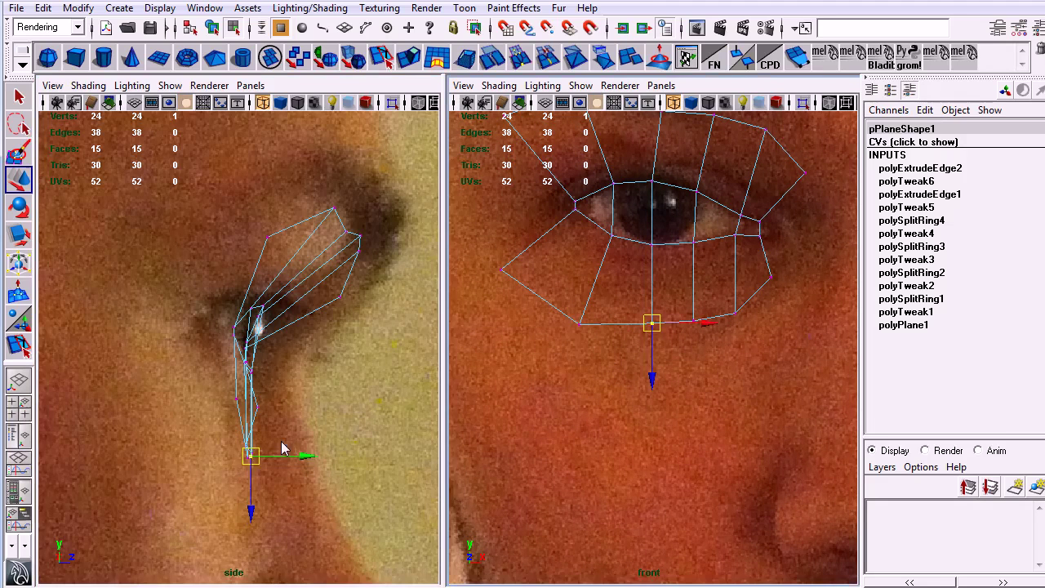
left_click_drag(652, 323, 719, 350)
left_click(694, 321)
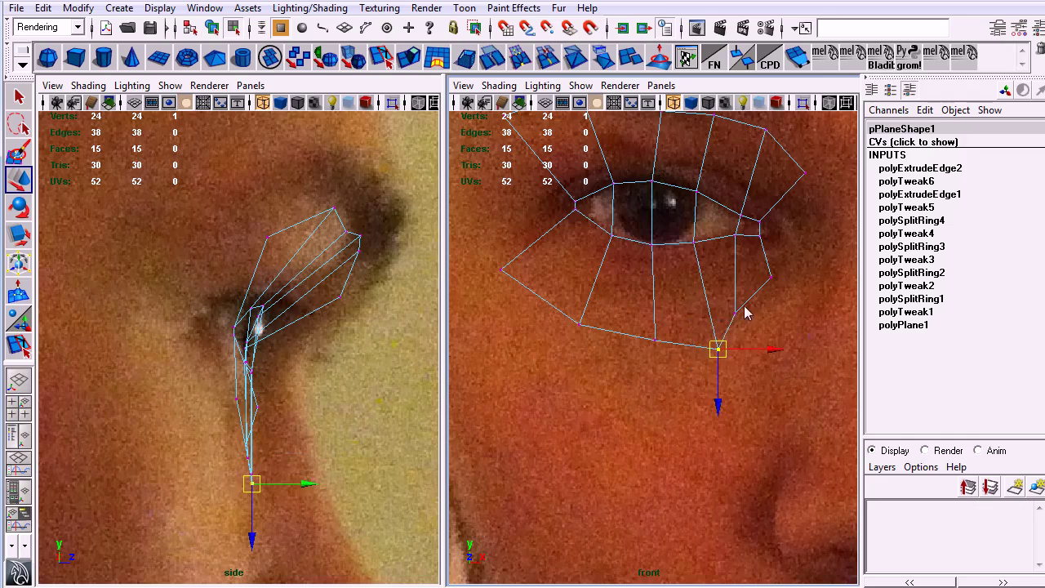
left_click(736, 314)
left_click_drag(736, 314, 651, 339)
left_click(719, 349)
left_click(658, 342)
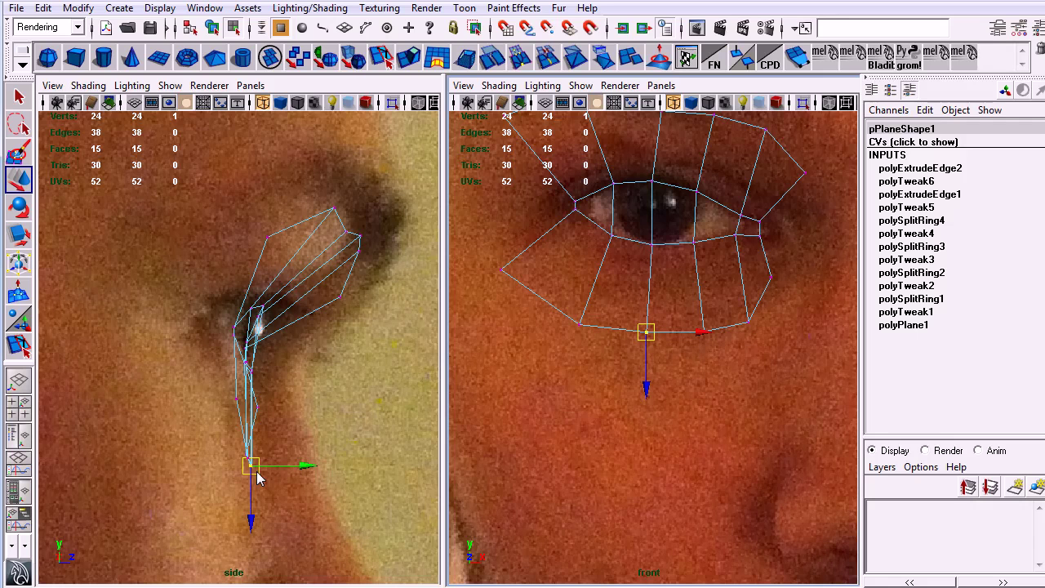
Step: Append a polygon between the upper and lower strips to close the gap at the outer eye corner
key("q")
middle_click_drag(691, 289, 693, 364, "alt")
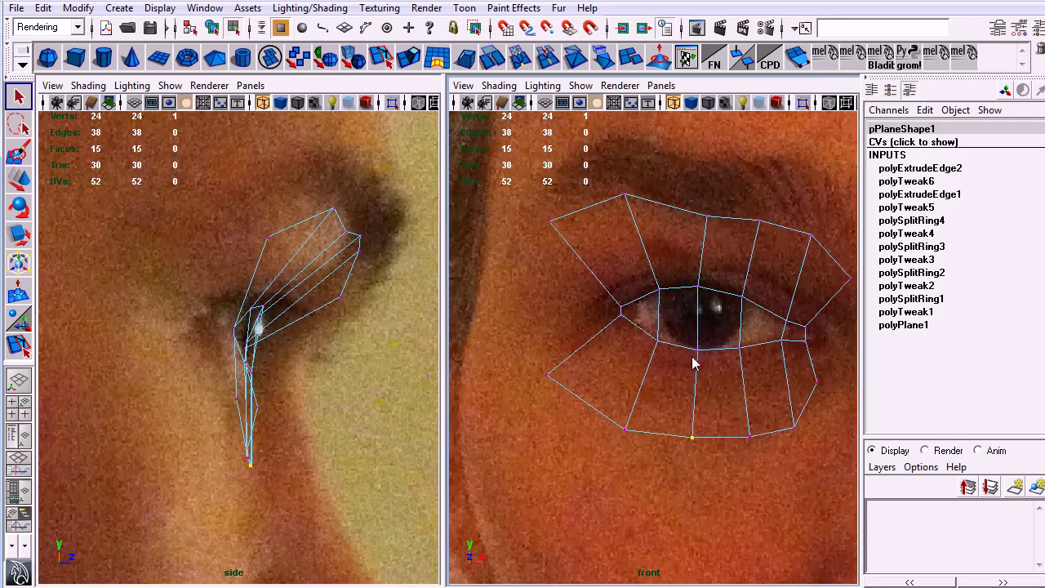
left_click(800, 63)
left_click(594, 339)
left_click(580, 343)
key("Return")
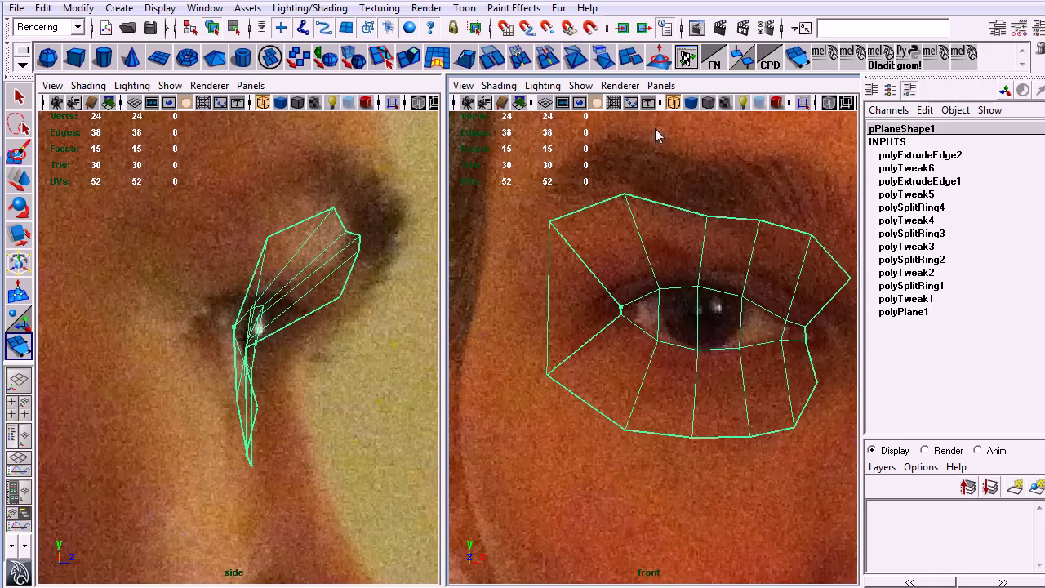
key("q")
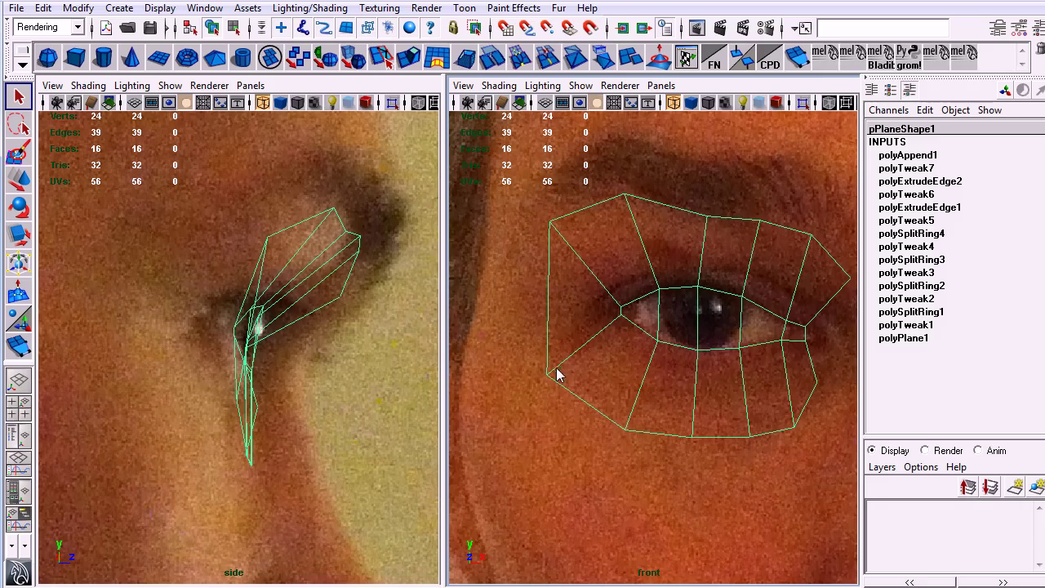
Step: Round the mesh's outer contour in the front view by repositioning its outer corner vertices and the two neighbouring bottom ones
right_click_drag(552, 366, 511, 367)
left_click(540, 352)
key("w")
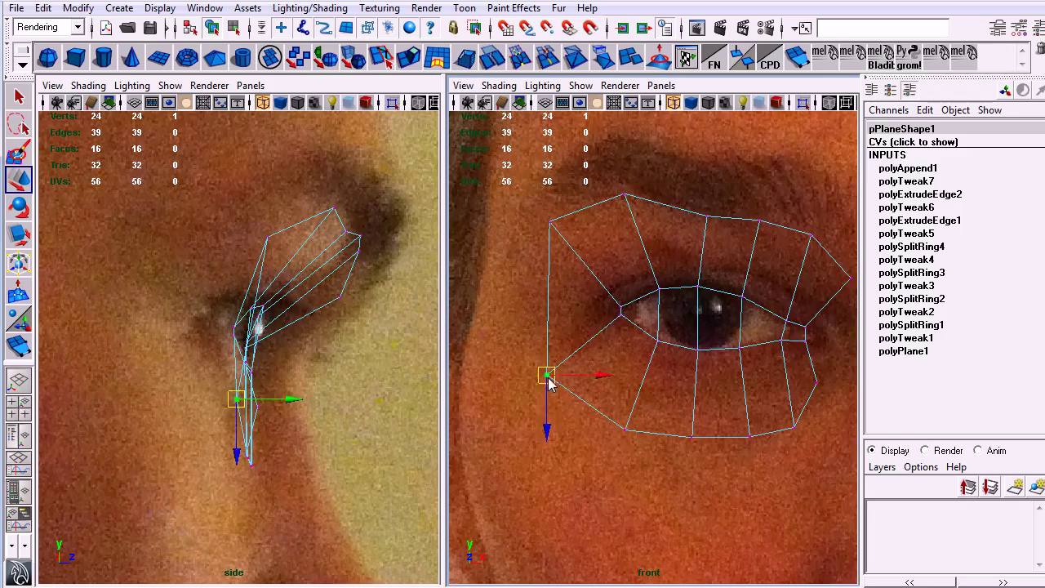
left_click_drag(538, 352, 536, 352)
mouse_move(537, 208)
left_mouse_down()
mouse_move(557, 232)
mouse_move(547, 218)
left_mouse_up()
middle_click_drag(669, 281, 610, 237, "alt")
left_click(562, 382)
left_click_drag(561, 383, 546, 371)
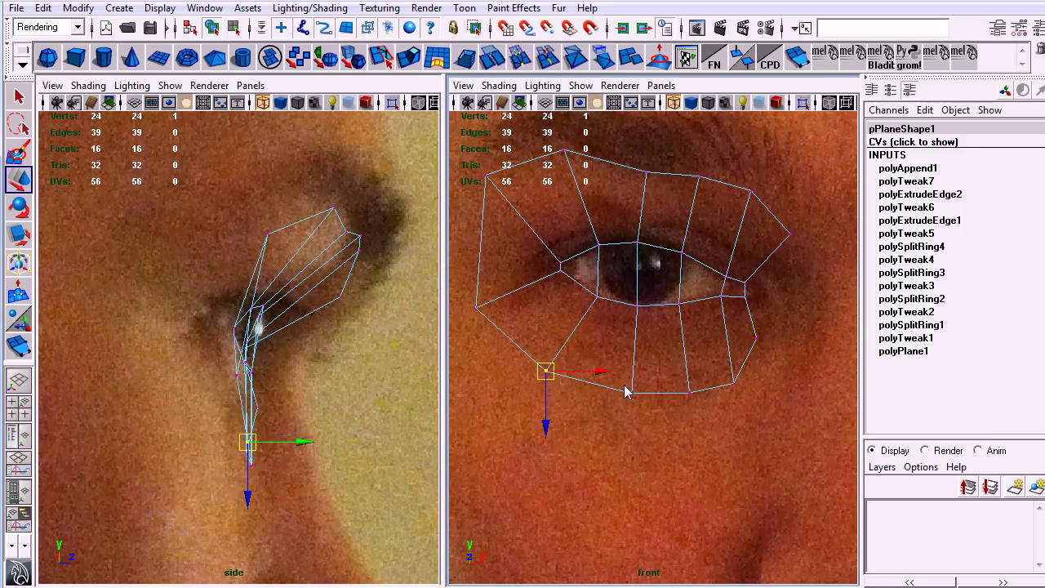
left_click(633, 395)
key("q")
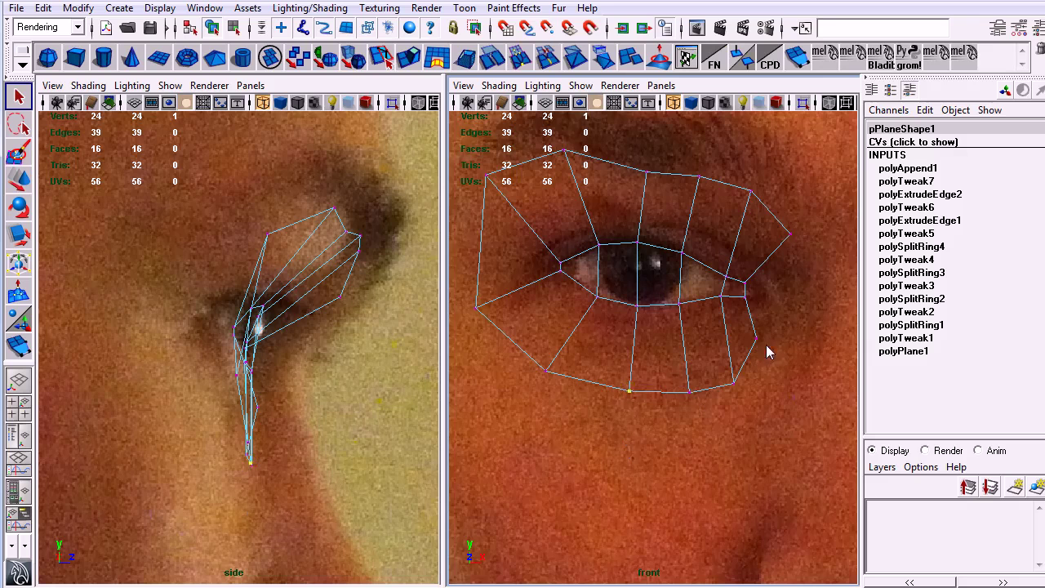
Step: Raise the innermost upper strip vertex slightly and nudge the lower strip vertex near the inner corner up and forward
middle_click_drag(762, 335, 705, 342, "alt")
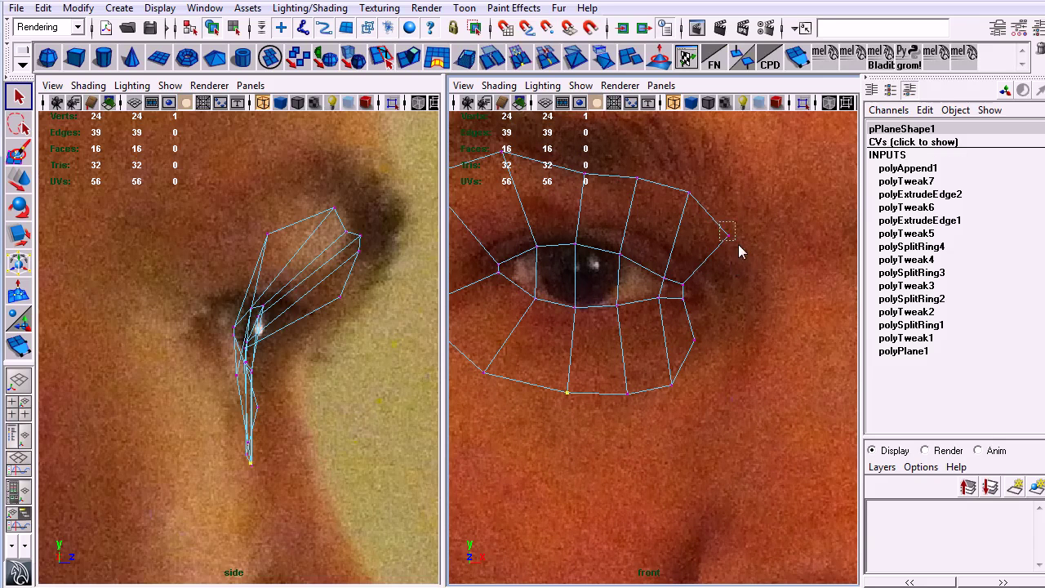
key("w")
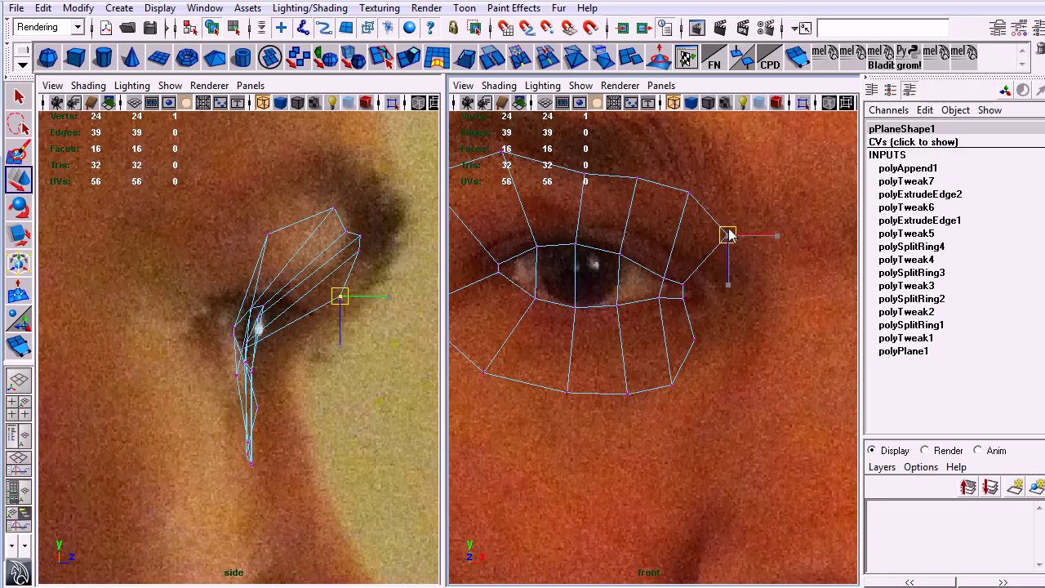
key("q")
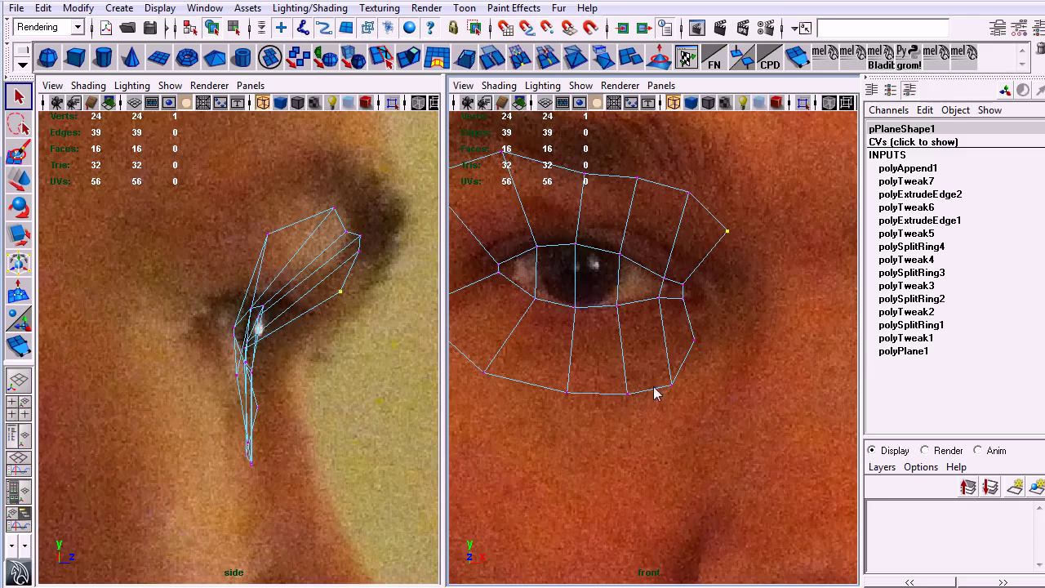
key("w")
left_click_drag(250, 455, 257, 447)
key("q")
middle_click_drag(739, 298, 715, 308, "alt")
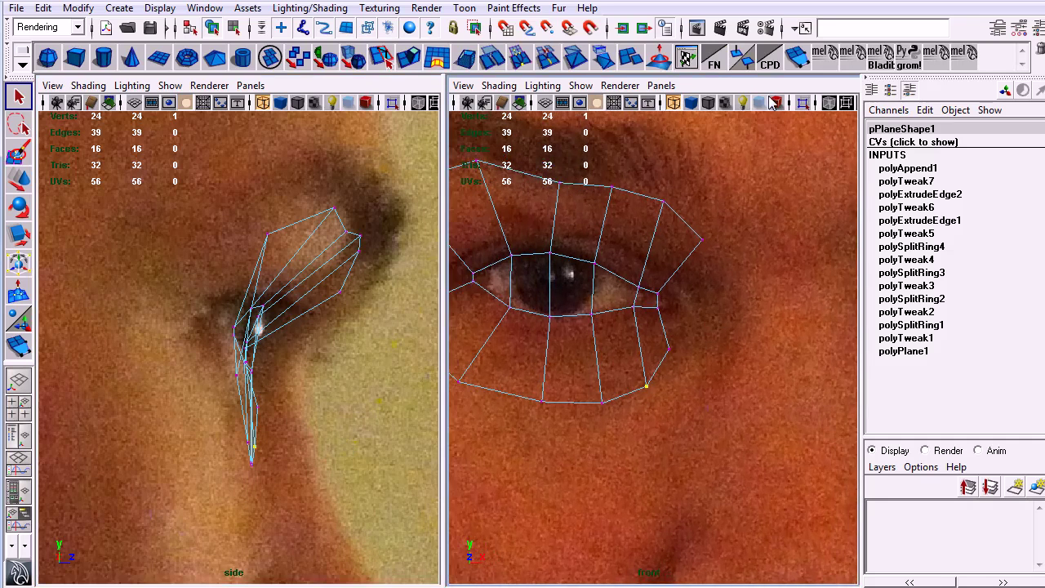
Step: Append a polygon between the upper and lower strips to close the gap at the inner eye corner
left_click(800, 59)
left_click(664, 342)
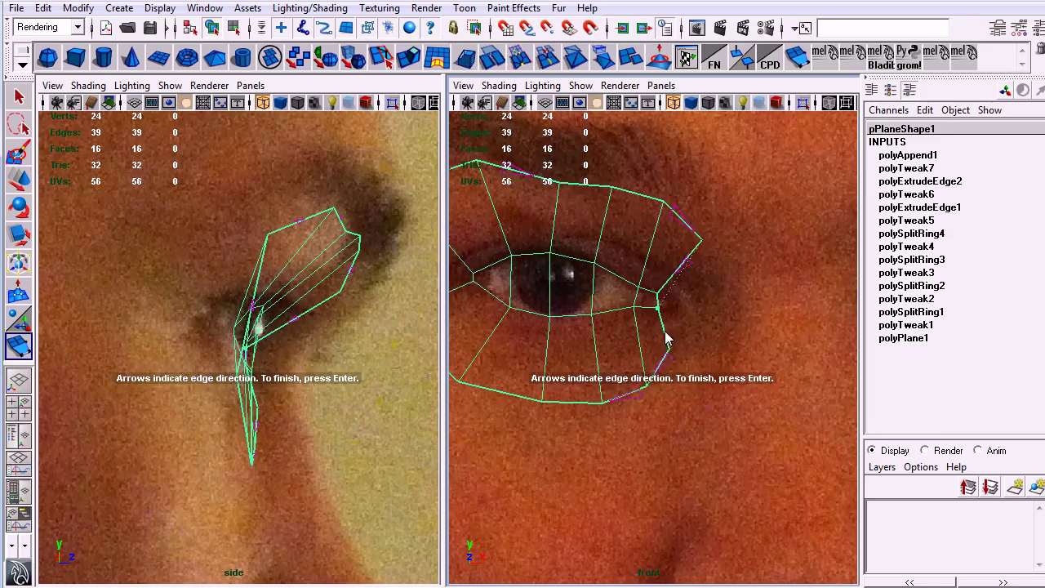
key("Return")
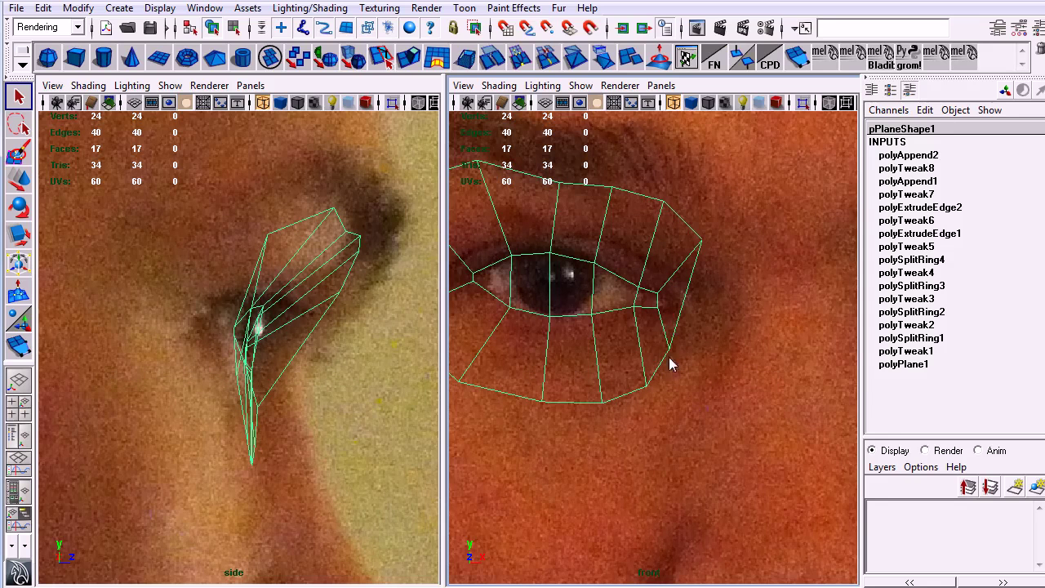
Step: Insert a horizontal edge loop through the eye opening and both corner faces
key("ctrl+e")
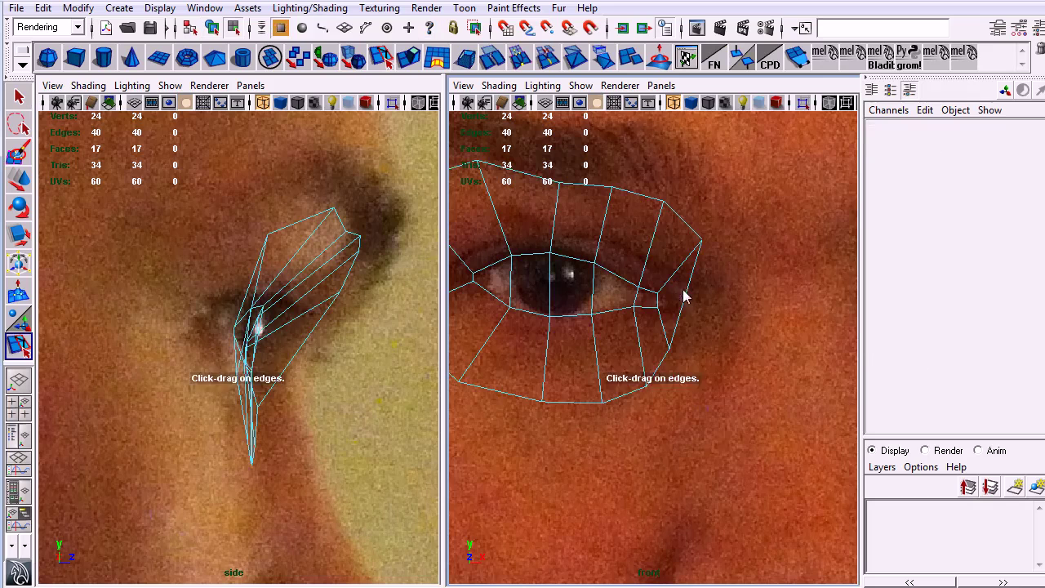
left_click_drag(684, 303, 686, 302)
key("q")
middle_click_drag(673, 312, 701, 311, "alt")
right_click_drag(692, 301, 645, 299)
left_click(687, 301)
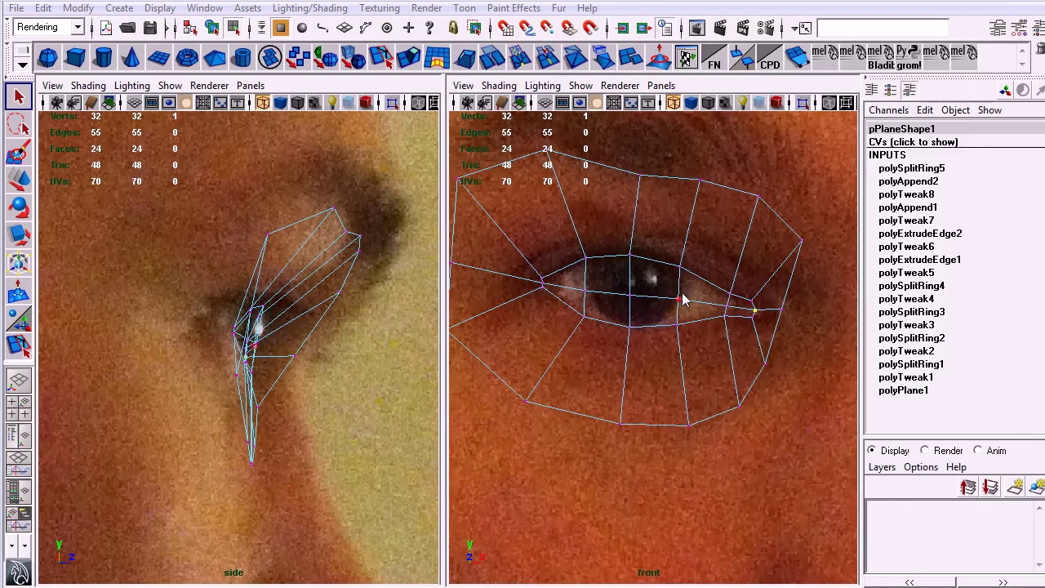
Step: Move the outer rim's middle vertex and the two vertices below it backward in the side view around the eye socket
middle_click_drag(679, 315, 682, 356, "alt")
right_click_drag(682, 357, 694, 374, "alt")
middle_click_drag(522, 375, 663, 431, "alt")
mouse_move(535, 325)
left_mouse_down()
mouse_move(570, 362)
mouse_move(523, 342)
left_mouse_up()
key("w")
left_click_drag(258, 309, 180, 319)
left_click(236, 373)
left_click_drag(233, 378, 196, 384)
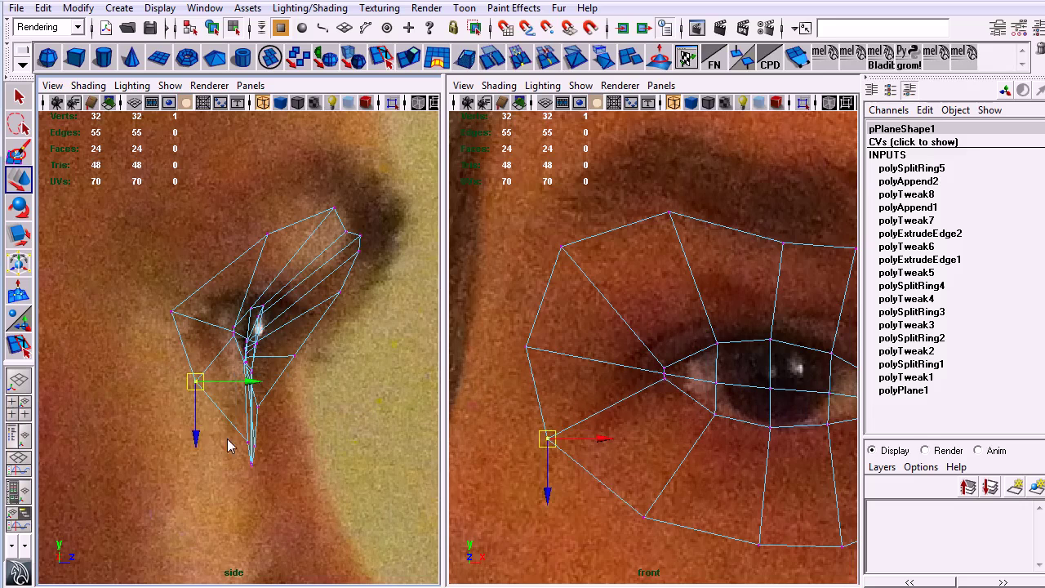
left_click(251, 443)
left_click_drag(250, 443, 221, 439)
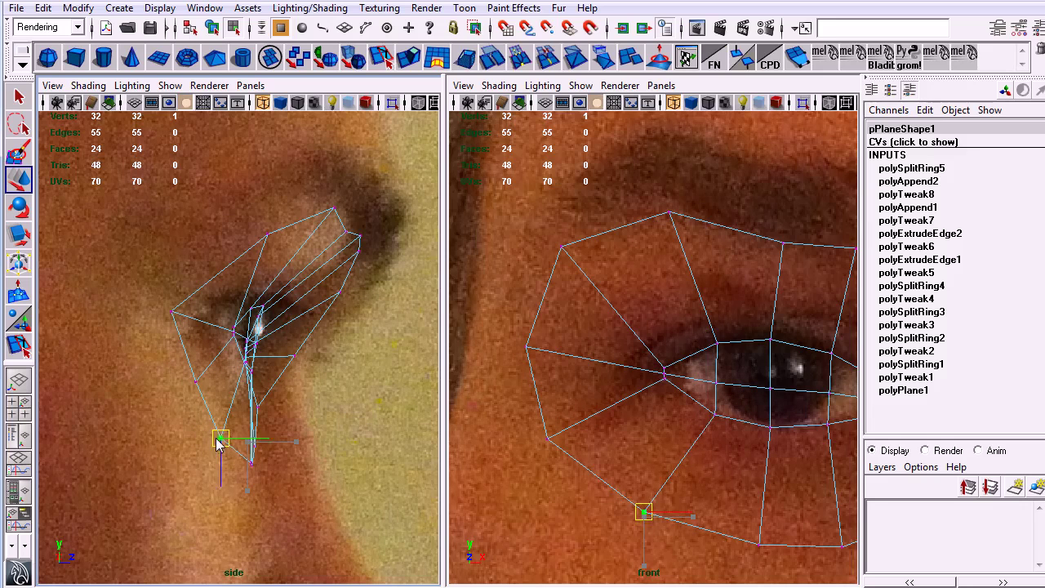
Step: Move the upper outer rim vertex backward in the side view and refine the two rim vertices below it
left_click_drag(258, 219, 226, 232)
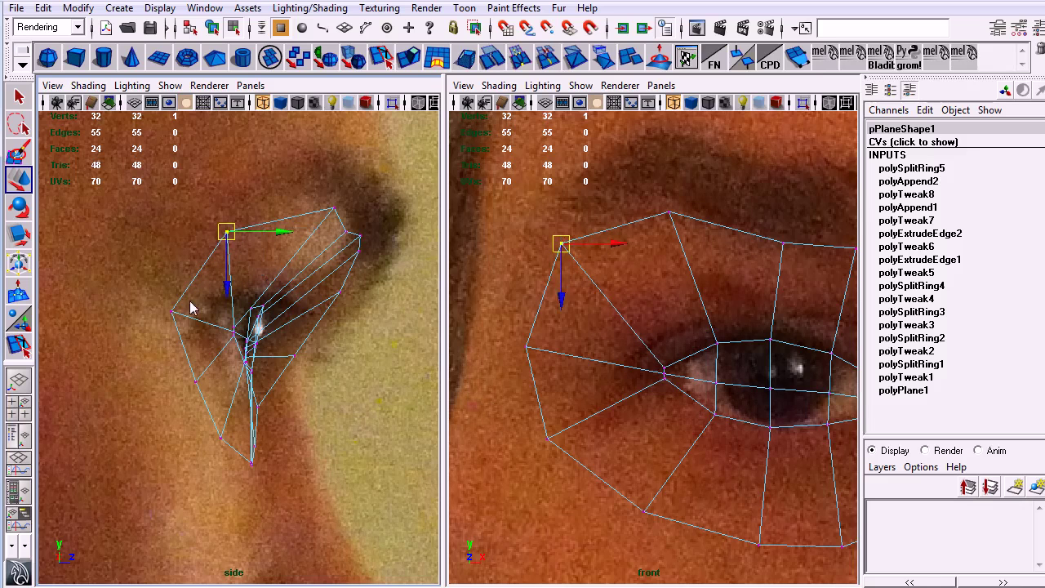
left_click(172, 313)
left_click_drag(187, 319, 176, 320)
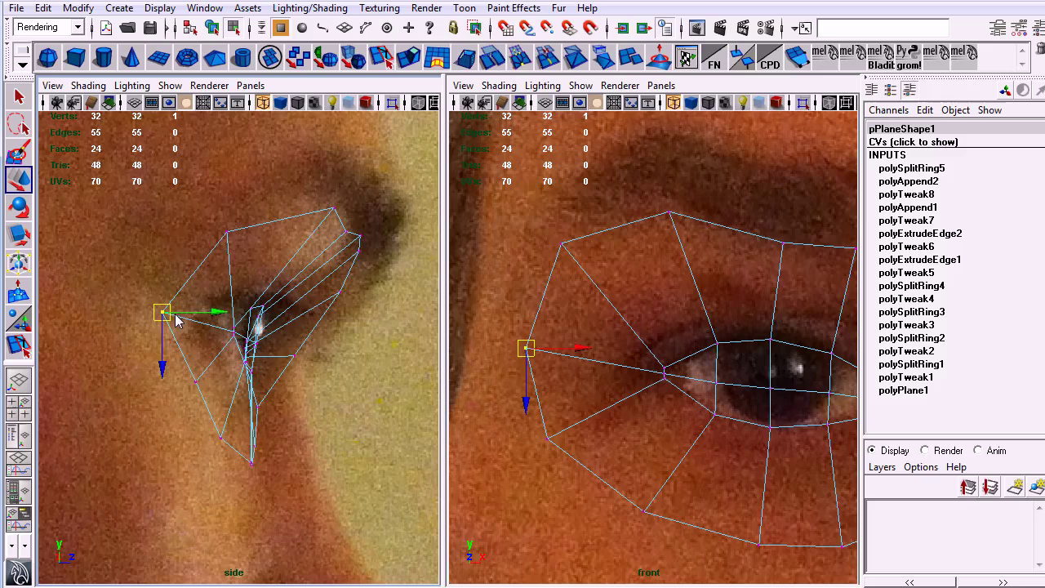
left_click(195, 381)
left_click_drag(195, 382, 179, 393)
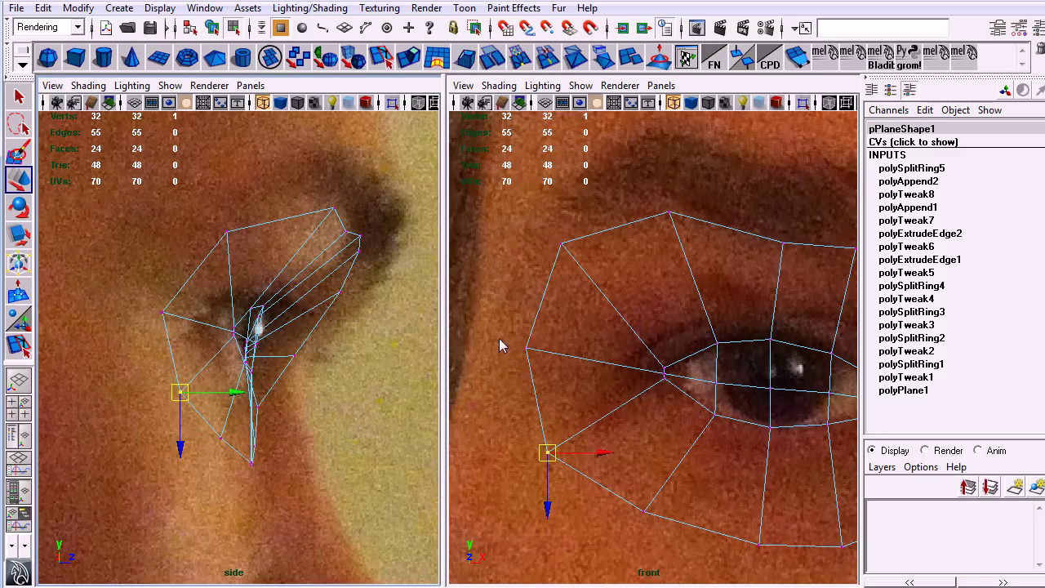
Step: Pull the three outermost rim vertices inward toward the eye in the front view
left_click_drag(536, 360, 539, 363)
left_click_drag(528, 349, 555, 357)
left_click_drag(548, 222, 585, 250)
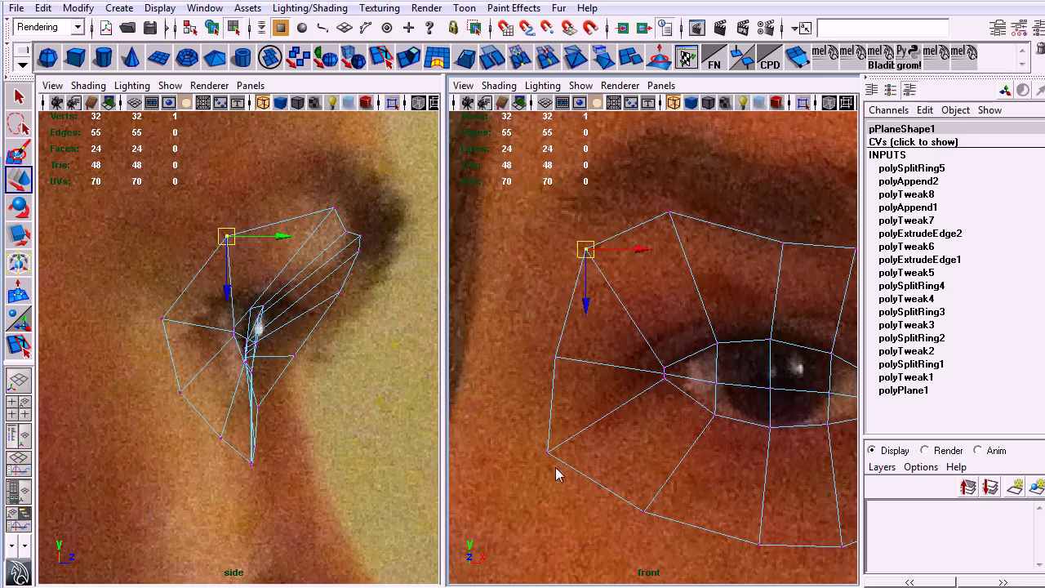
left_click_drag(538, 438, 557, 463)
left_click_drag(551, 448, 582, 448)
Step: Adjust the eye opening's vertices near the outer corner in the front view to follow the lower lid
middle_click_drag(713, 485, 633, 508, "alt")
right_click_drag(760, 388, 683, 373, "alt")
middle_click_drag(655, 424, 639, 376, "alt")
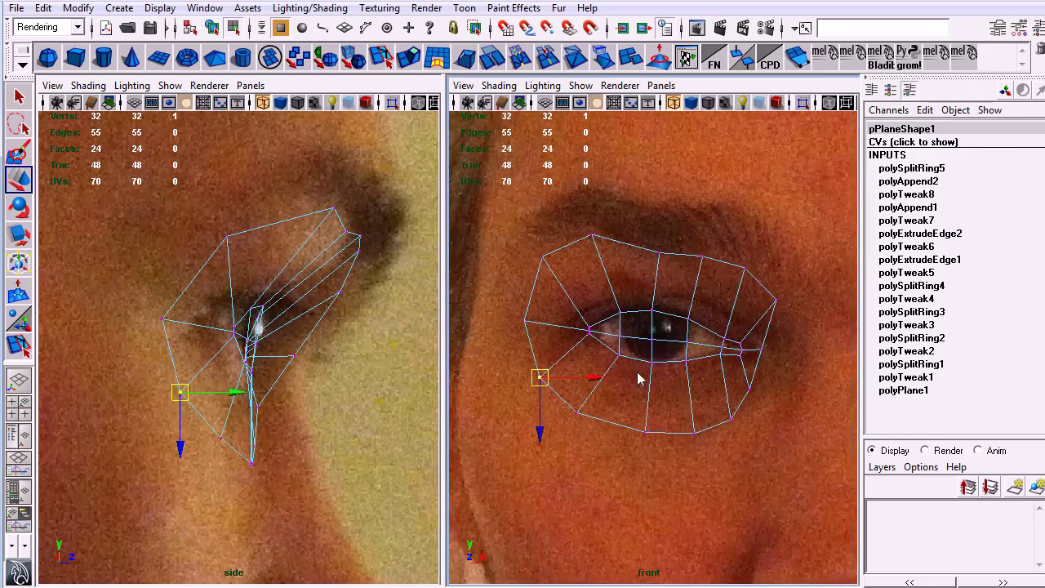
right_click_drag(639, 376, 703, 409, "alt")
middle_click_drag(699, 407, 713, 372, "alt")
right_click_drag(721, 393, 822, 455, "alt")
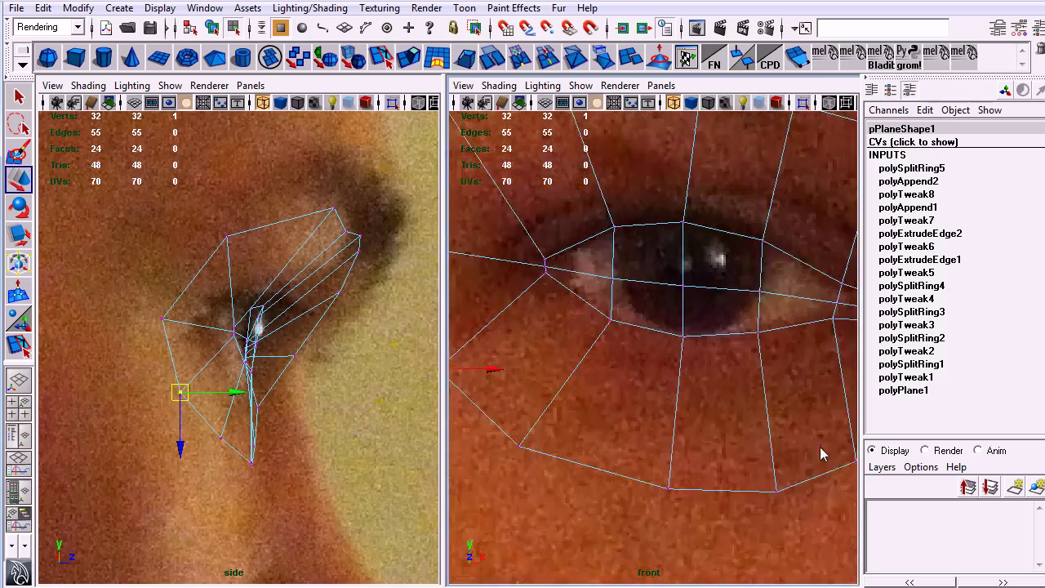
middle_click_drag(587, 340, 646, 410, "alt")
right_click_drag(646, 410, 751, 457, "alt")
middle_click_drag(576, 307, 694, 331, "alt")
left_click(611, 282)
left_click_drag(612, 284, 621, 320)
middle_click_drag(735, 383, 555, 276, "alt")
left_click(614, 345)
left_click_drag(615, 346, 620, 337)
Step: Move the outer rim vertex beside the eye's inner corner farther toward the nose in the front view
middle_click_drag(720, 388, 674, 377, "alt")
right_click_drag(675, 383, 580, 368, "alt")
middle_click_drag(695, 414, 624, 444, "alt")
right_click_drag(645, 449, 782, 480, "alt")
middle_click_drag(739, 451, 665, 441, "alt")
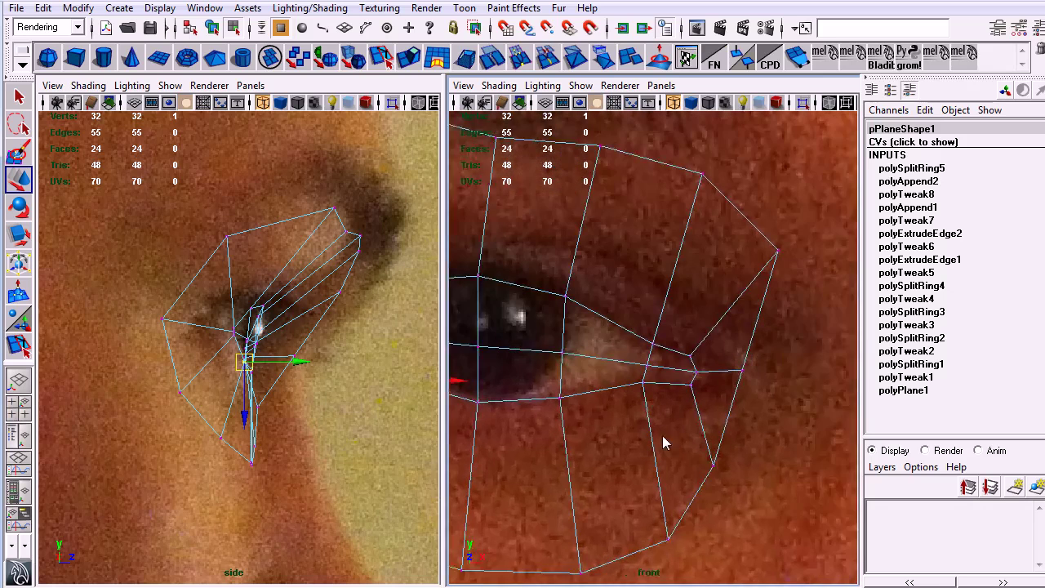
right_click_drag(665, 441, 741, 425, "alt")
left_click_drag(706, 393, 704, 391)
left_click_drag(760, 362, 810, 414)
left_click_drag(795, 387, 813, 397)
Step: Move the rim vertex beside the inner eye corner backward in the side view to sit closer to the eye
right_click_drag(387, 410, 306, 395, "alt")
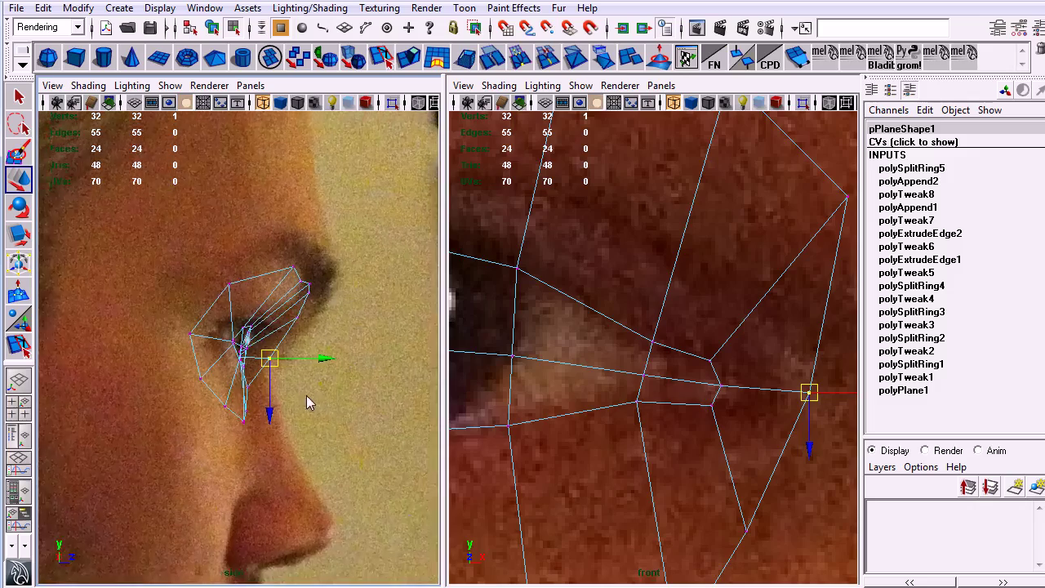
middle_click_drag(306, 395, 285, 398, "alt")
right_click_drag(285, 398, 307, 398, "alt")
right_click_drag(727, 400, 490, 369, "alt")
middle_click_drag(632, 388, 633, 396, "alt")
right_click_drag(633, 396, 694, 413, "alt")
left_click(249, 362)
left_click_drag(248, 361, 235, 357)
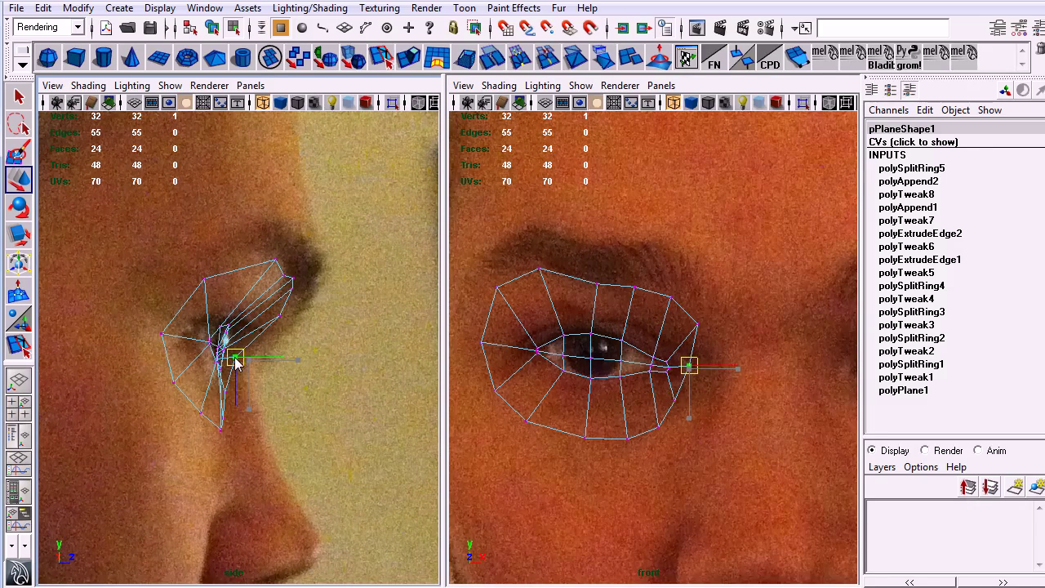
Step: Pull the upper nose-side rim vertex slightly toward the eye in the front view, and shift the topmost brow vertex backward in the side view
left_click_drag(688, 366, 691, 326)
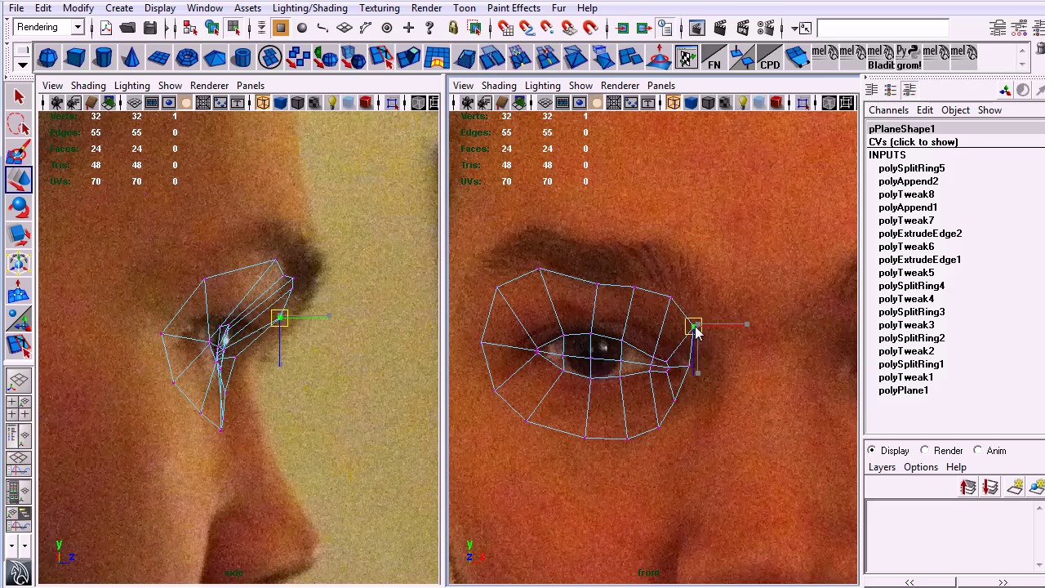
right_click_drag(315, 319, 331, 338, "alt")
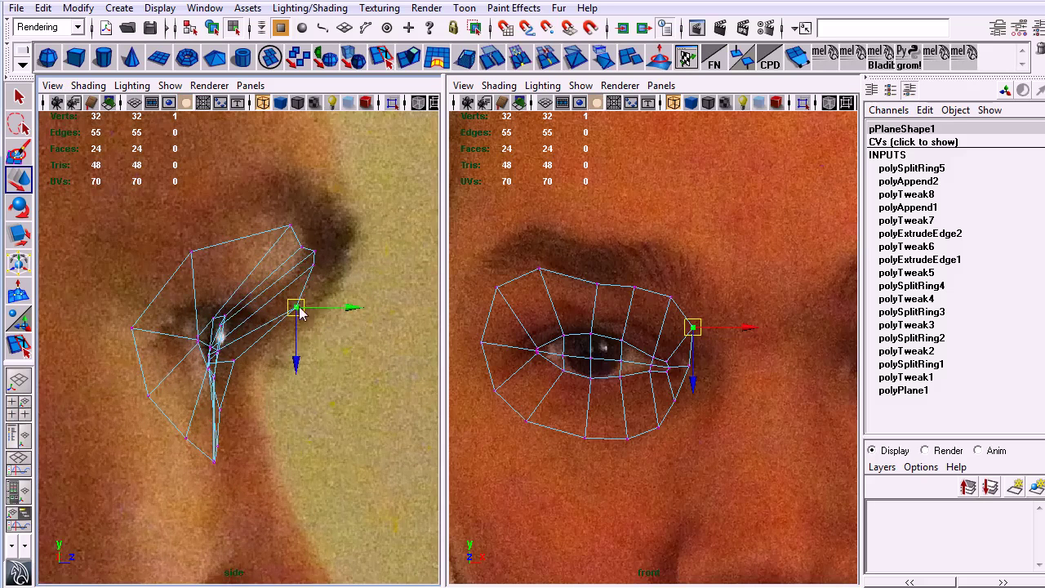
left_click(302, 247)
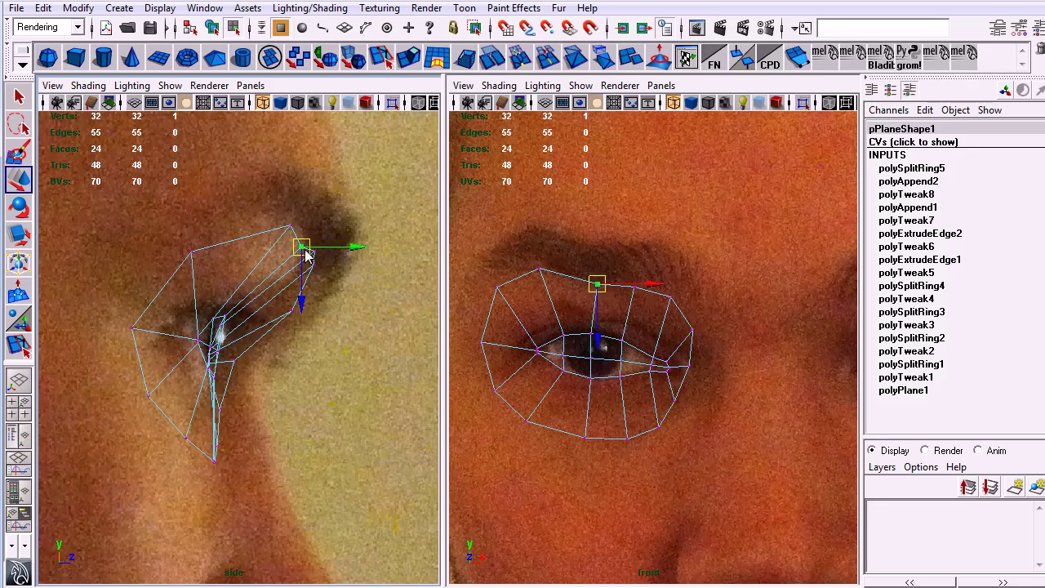
left_click_drag(306, 252, 258, 218)
left_click(287, 226)
Step: Examine the eye mesh's depth and curvature from several angles in a shaded perspective view
right_click_drag(328, 388, 264, 376, "alt")
middle_click_drag(595, 403, 648, 392, "alt")
right_click_drag(649, 398, 654, 443, "alt")
key("space")
left_click_drag(627, 449, 624, 422)
left_click_drag(651, 383, 689, 389, "alt")
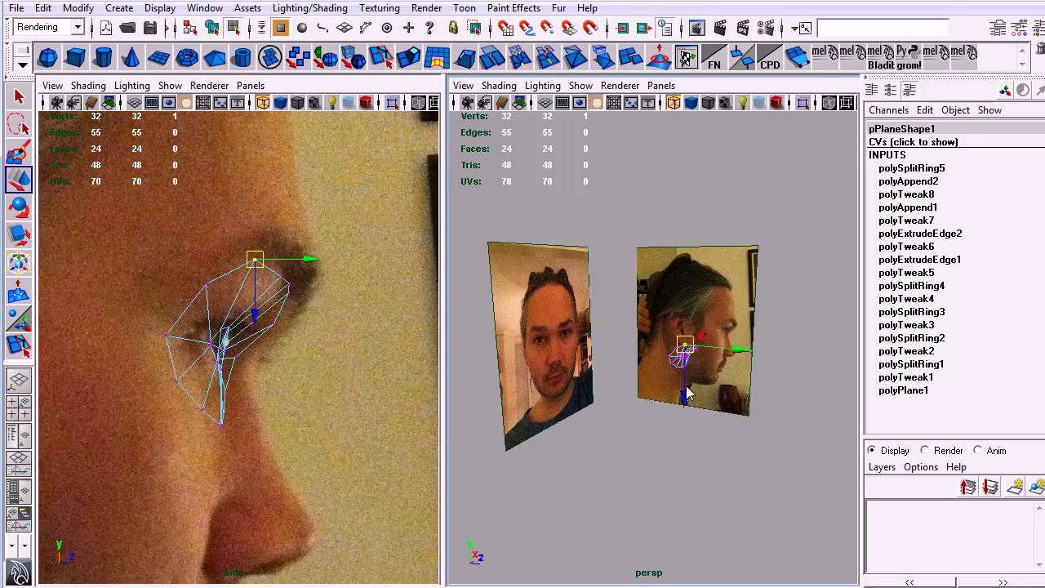
middle_click_drag(689, 389, 611, 424, "alt")
right_click_drag(611, 424, 651, 510, "alt")
middle_click_drag(652, 511, 768, 413, "alt")
right_click_drag(769, 413, 681, 456, "alt")
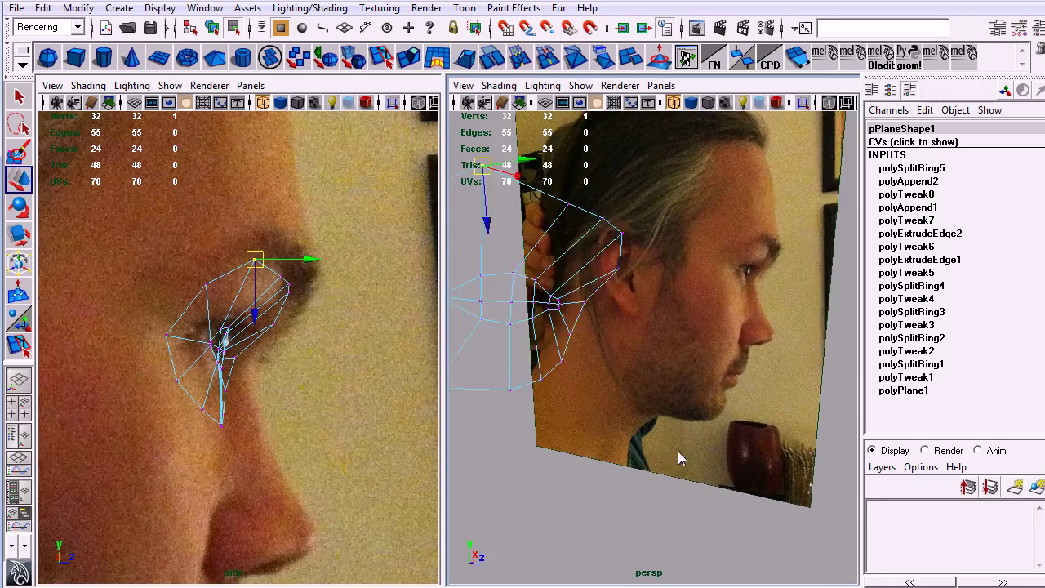
middle_click_drag(625, 424, 665, 443, "alt")
key("5")
right_click_drag(651, 398, 613, 370, "alt")
middle_click_drag(613, 370, 626, 360, "alt")
right_click_drag(626, 360, 711, 389, "alt")
left_click_drag(712, 390, 673, 382, "alt")
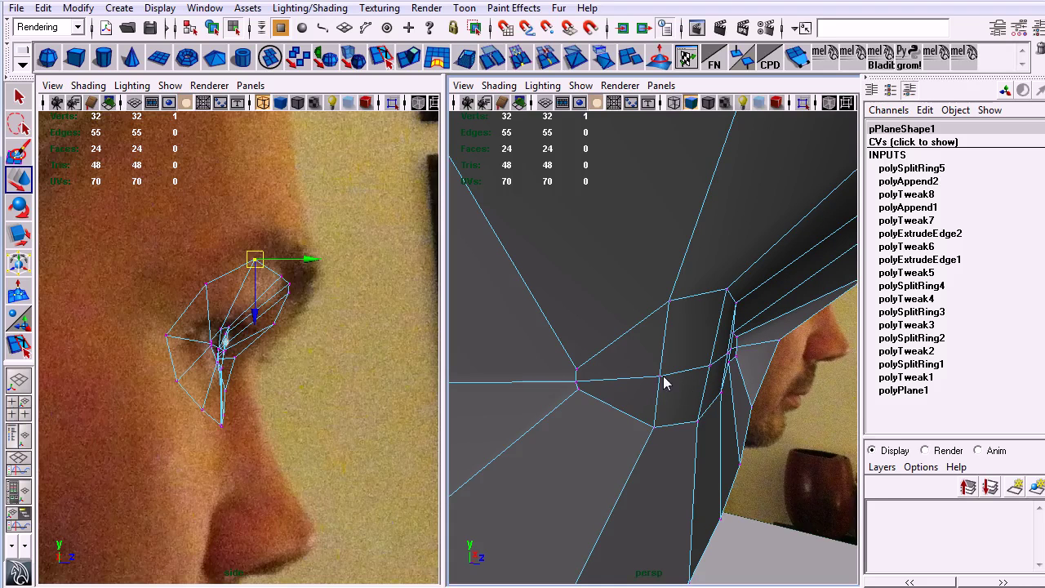
Step: Select the four vertices along the middle row of the eye opening in the front view and move them slightly forward in the side view
key("space")
left_click_drag(707, 411, 641, 439)
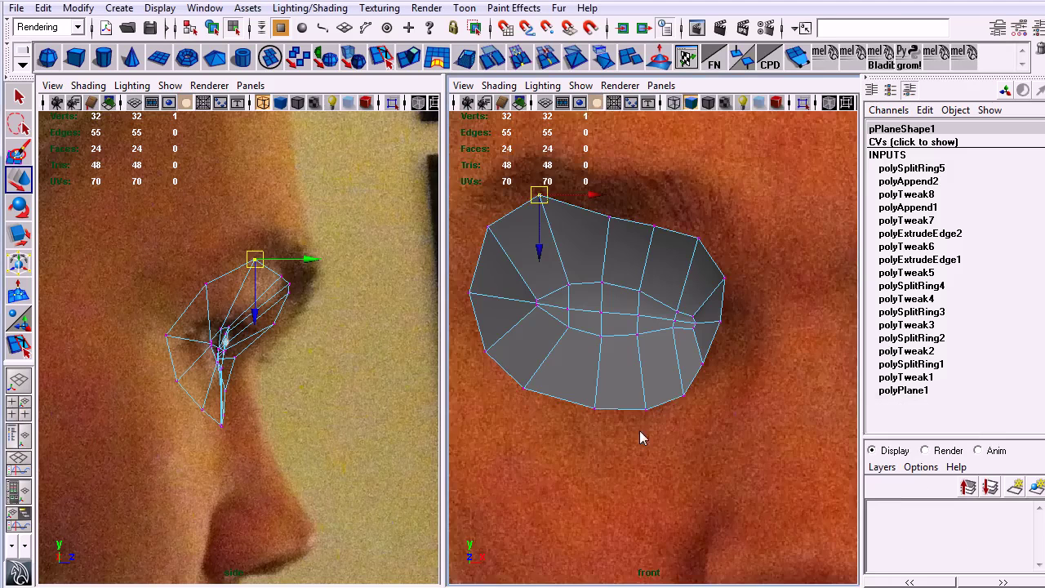
key("q")
left_click(568, 314)
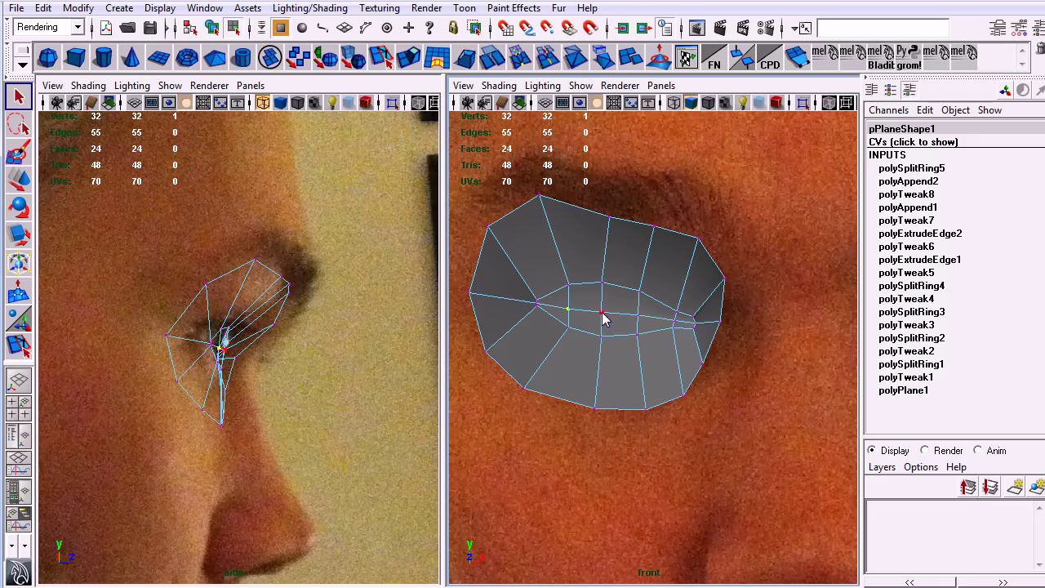
left_click(675, 321, "shift")
key("w")
left_click_drag(251, 359, 256, 358)
Step: Return to wireframe display and insert an edge loop around the eye, between the lid edge and the outer rim, close to the lids
middle_click_drag(707, 360, 747, 347, "alt")
right_click_drag(747, 347, 700, 369, "alt")
middle_click_drag(700, 368, 707, 412, "alt")
right_click_drag(707, 413, 716, 432, "alt")
middle_click_drag(716, 432, 722, 397, "alt")
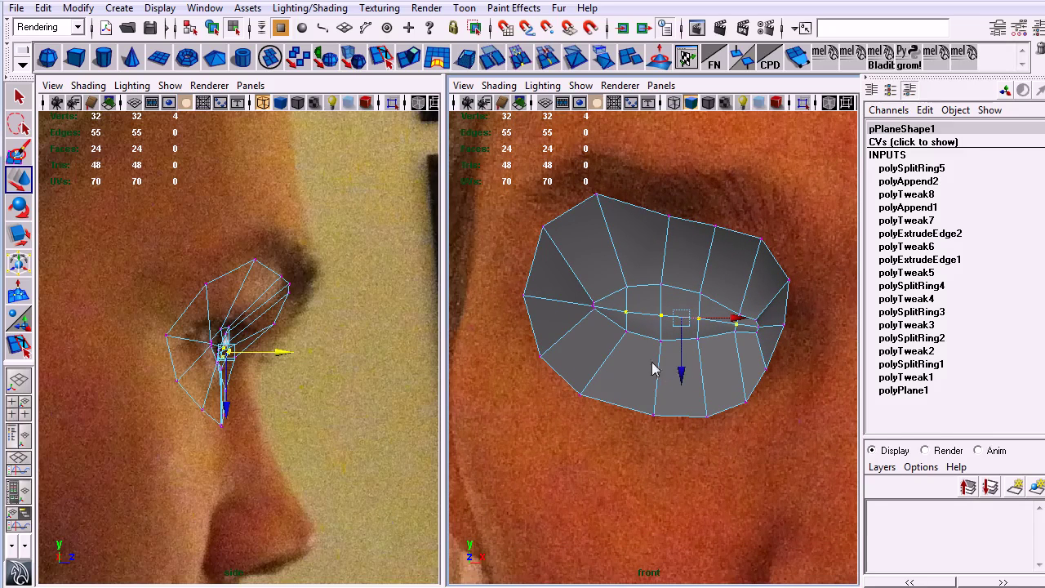
key("4")
right_click_drag(643, 364, 716, 411, "alt")
middle_click_drag(716, 410, 728, 437, "alt")
key("q")
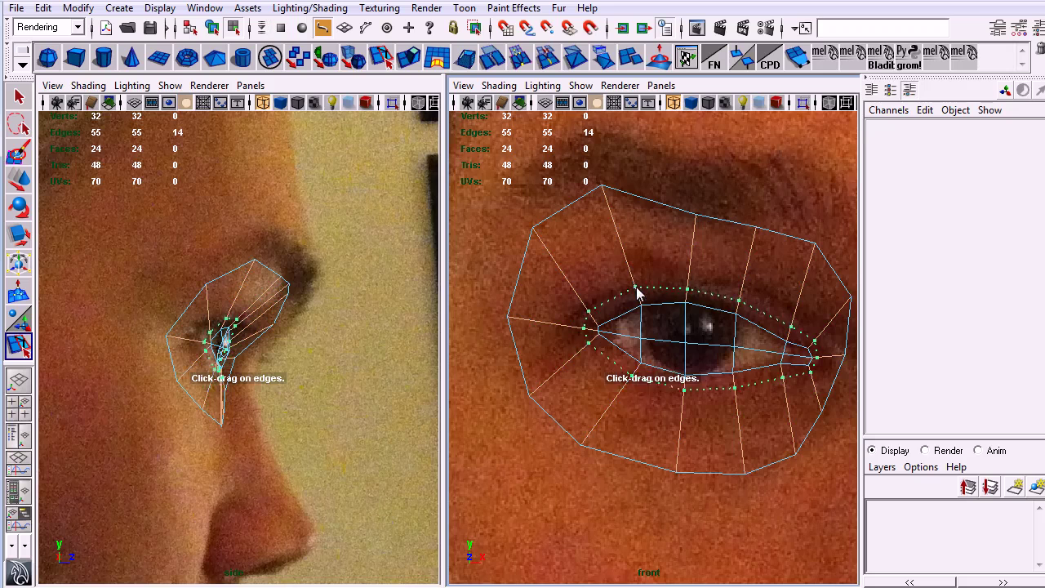
left_click_drag(636, 291, 631, 307)
Step: Select the three upper-lid vertices of the new edge loop above the iris and move them backward in the side view
right_click_drag(684, 284, 699, 310, "alt")
middle_click_drag(651, 293, 678, 308, "alt")
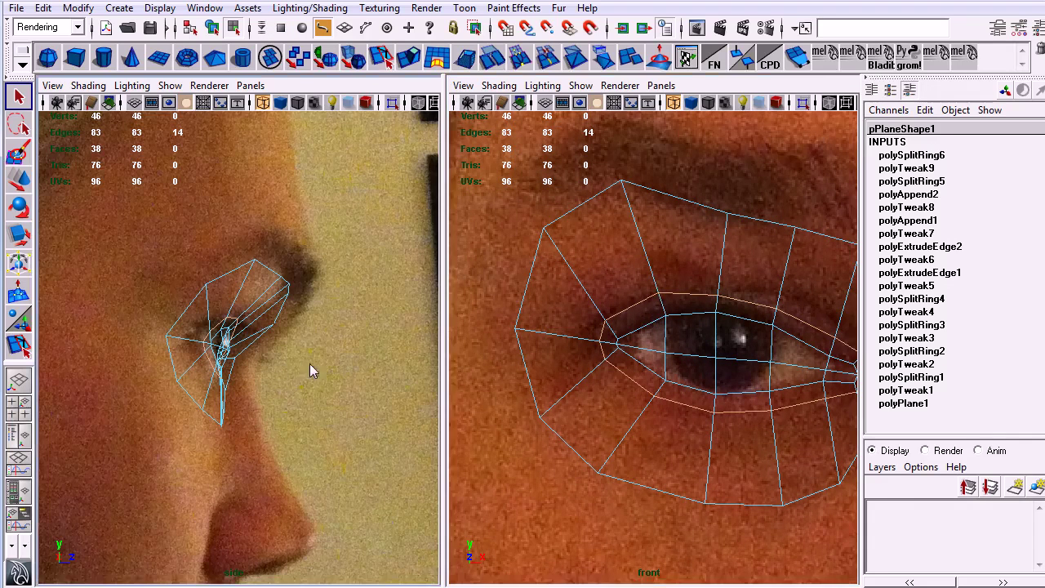
right_click_drag(665, 297, 613, 295)
left_click_drag(700, 305, 731, 303)
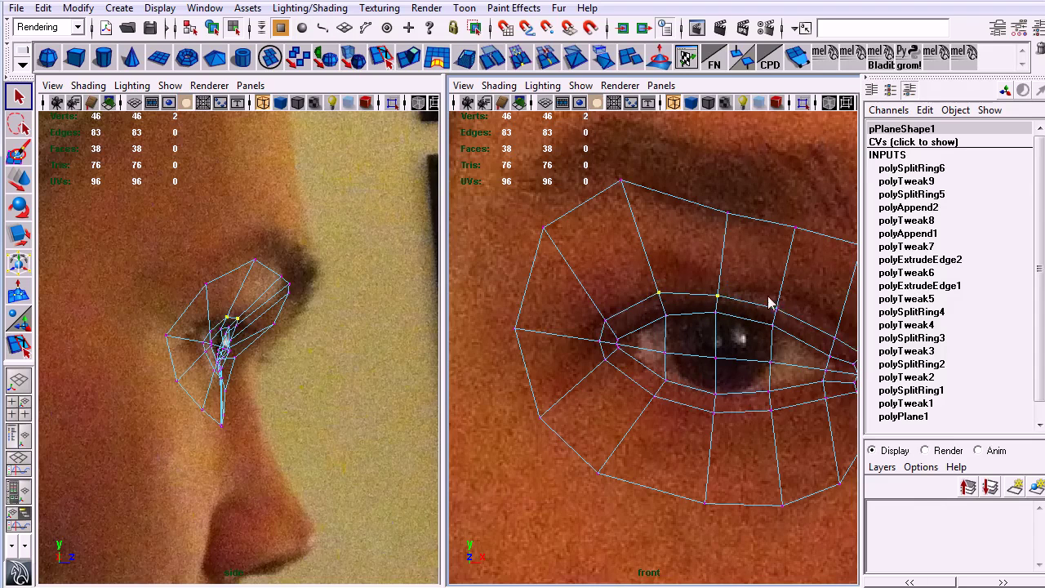
scroll(348, 400, "up", 2)
middle_click_drag(323, 419, 356, 464, "alt")
key("w")
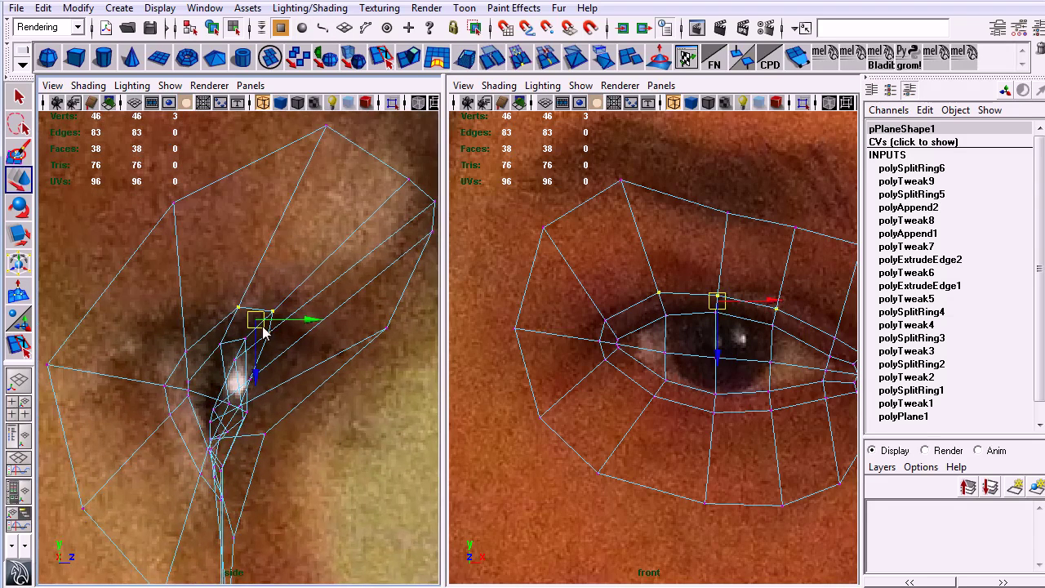
left_click_drag(284, 326, 270, 325)
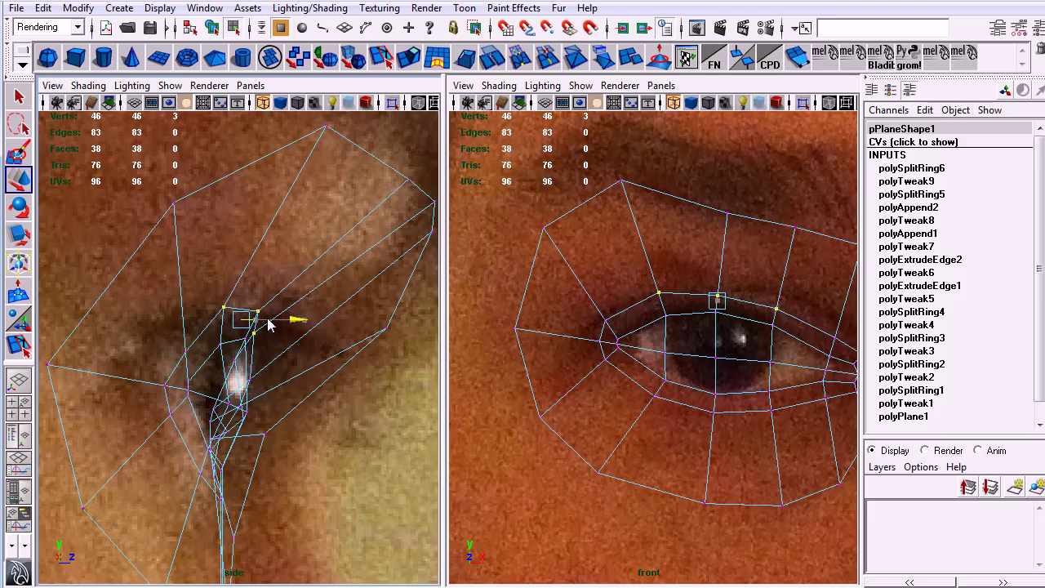
Step: Select the vertices of the middle edge line in the strip between eye and nose and shift them slightly forward in the side view
middle_click_drag(735, 408, 683, 362, "alt")
left_click(656, 369)
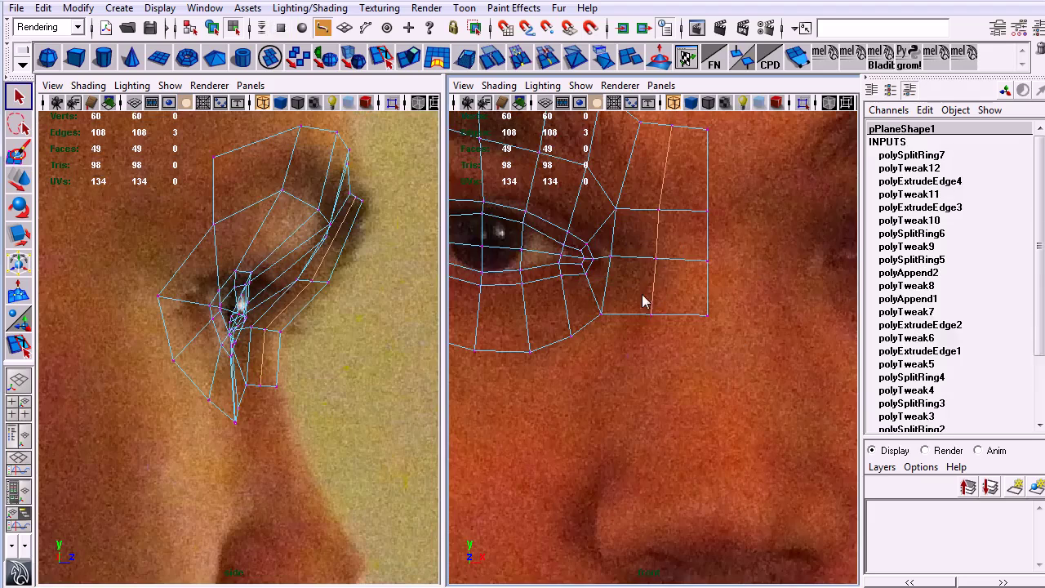
key("F9")
left_click(653, 311)
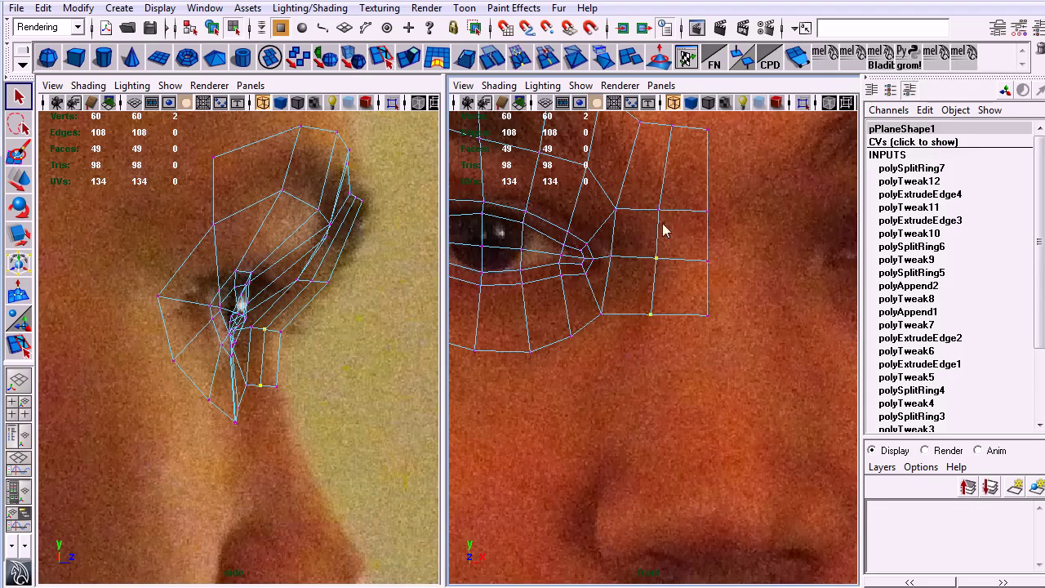
left_click(660, 213, "shift")
key("w")
middle_click_drag(385, 395, 377, 374, "alt")
left_click_drag(334, 317, 349, 274)
left_click(350, 177)
Step: Adjust the lowest rim vertex beneath the iris in the side view and select the lower lid vertices above it
key("q")
middle_click_drag(299, 377, 333, 349, "alt")
middle_click_drag(631, 346, 717, 323, "alt")
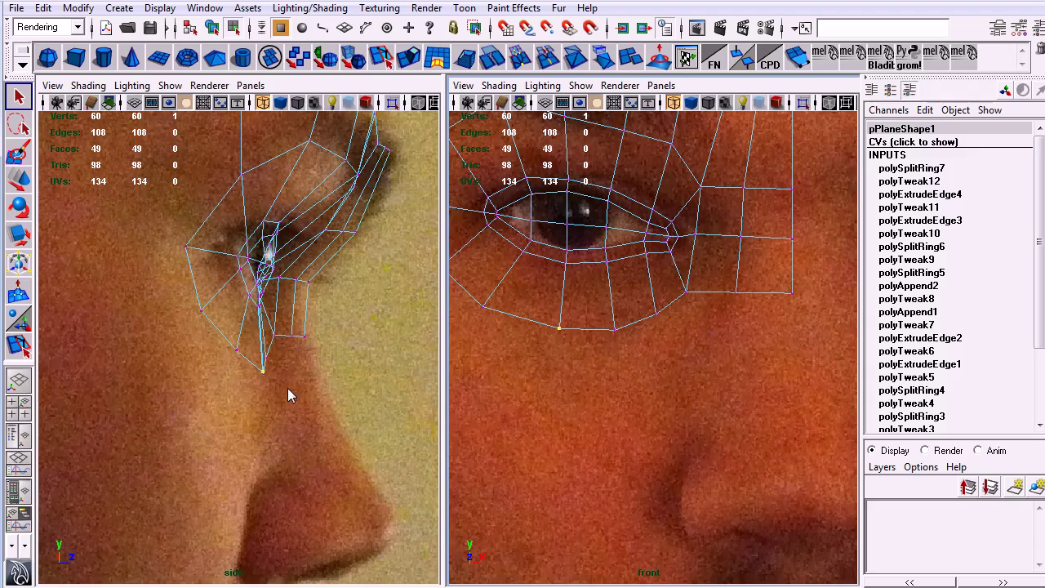
key("w")
key("q")
left_click_drag(582, 240, 561, 287)
Step: Extrude the two outer rim edges beside the eye's outer corner
middle_click_drag(590, 351, 629, 366, "alt")
right_click_drag(629, 366, 659, 350, "alt")
middle_click_drag(675, 351, 636, 353, "alt")
right_click_drag(636, 353, 648, 352, "alt")
middle_click_drag(647, 351, 704, 338, "alt")
right_click_drag(604, 335, 617, 335, "alt")
middle_click_drag(617, 335, 668, 339, "alt")
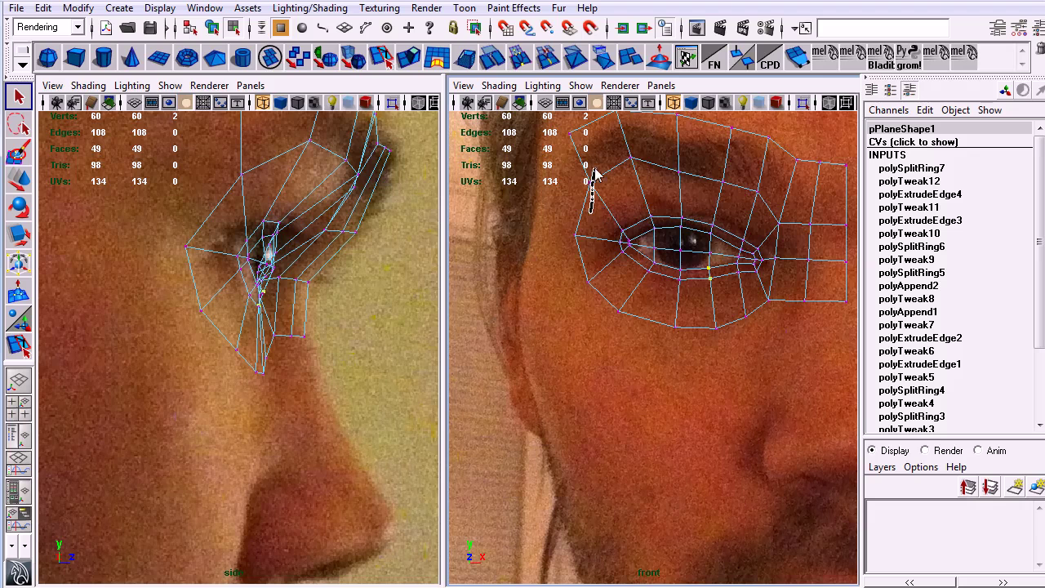
mouse_move(597, 174)
right_mouse_down()
mouse_move(597, 211)
mouse_move(578, 172)
right_mouse_up()
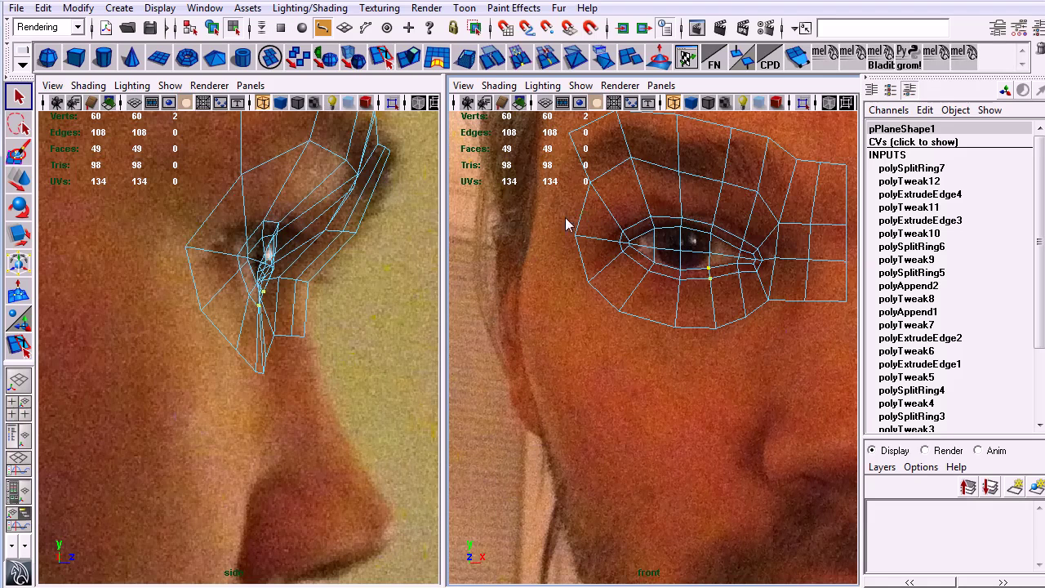
left_click(590, 283)
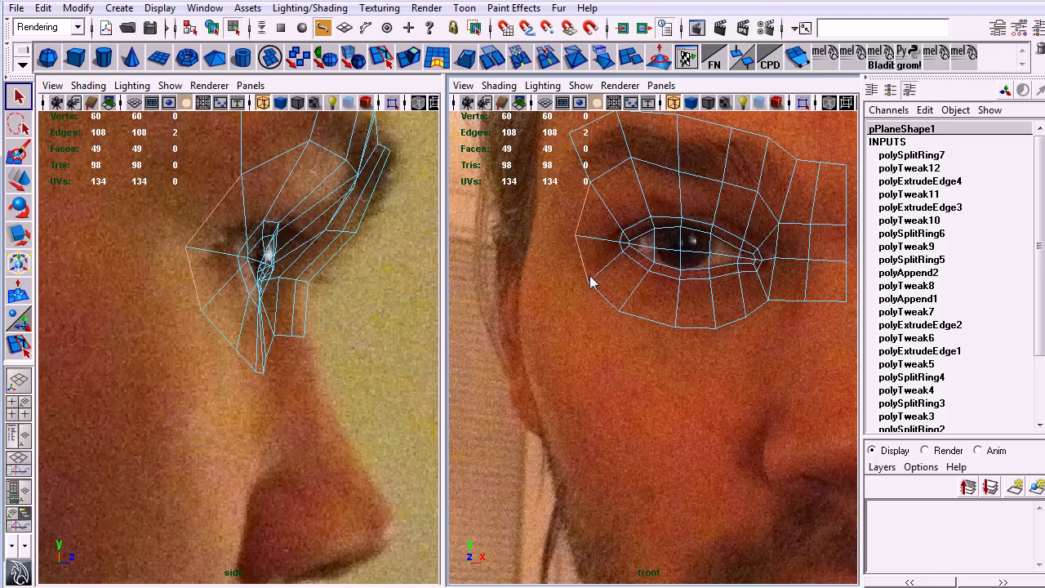
key("ctrl+e")
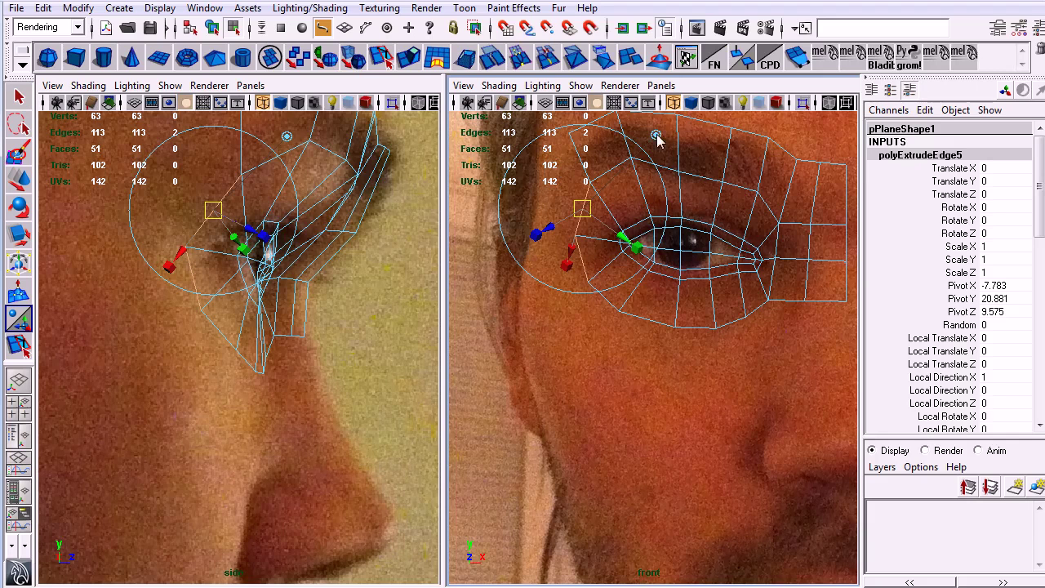
Step: Move the extruded edges backward in the side view and outward toward the temple in the front view
middle_click_drag(311, 318, 366, 437, "alt")
key("w")
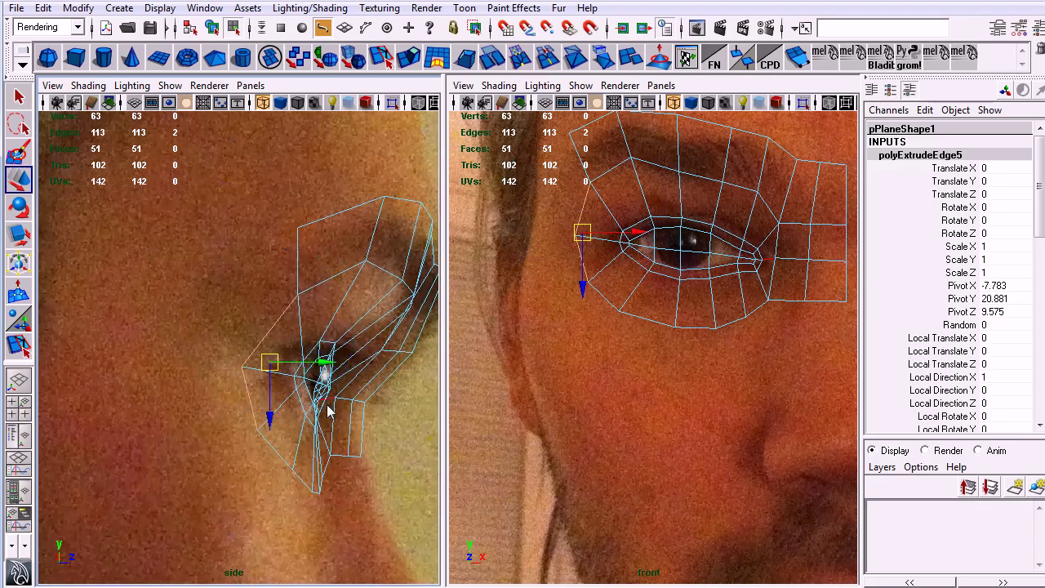
scroll(314, 400, "down", 2)
left_click_drag(263, 359, 217, 358)
key("q")
key("w")
left_click_drag(587, 242, 548, 240)
Step: Merge the extruded strip's upper vertex with the outer brow vertex above it, and move the merged vertex backward and upward in the side view
key("q")
right_click_drag(566, 181, 514, 178)
left_click(569, 132)
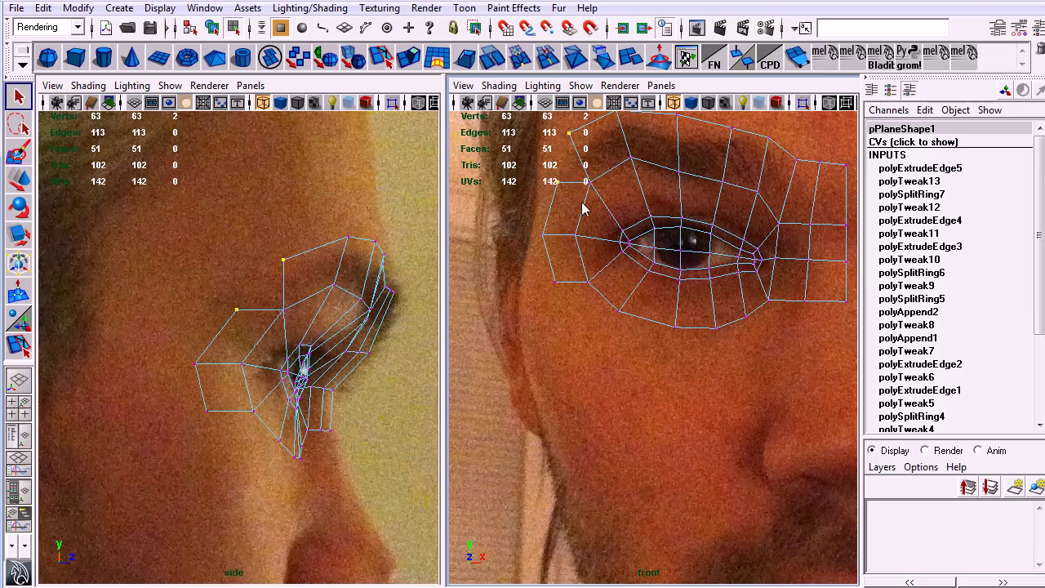
right_click_drag(555, 214, 582, 197, "shift")
key("w")
left_click_drag(266, 285, 255, 271)
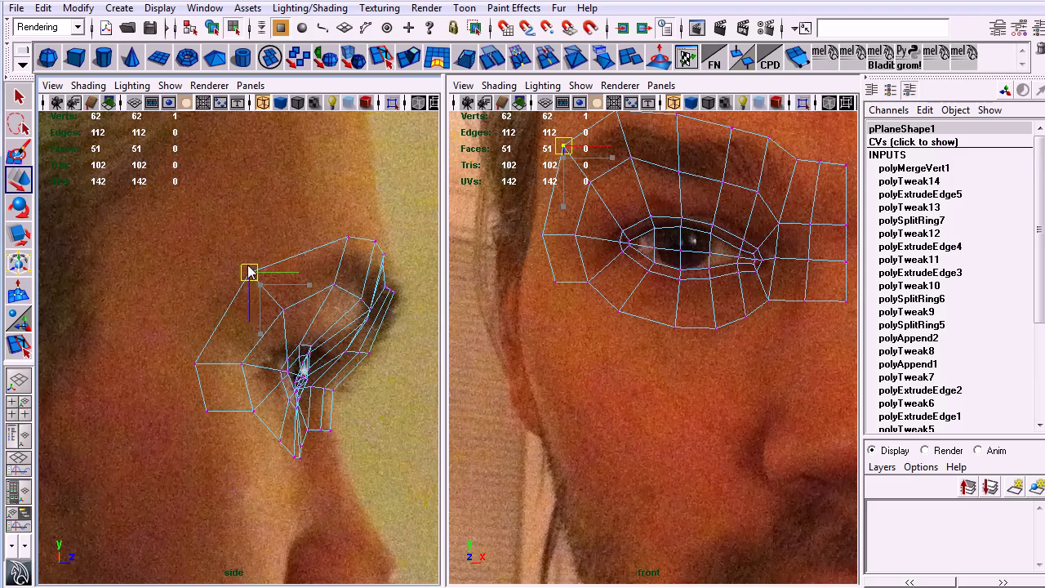
Step: Examine the shaded eye and brow mesh in the perspective view with the component selection cleared
left_click_drag(545, 266, 567, 295)
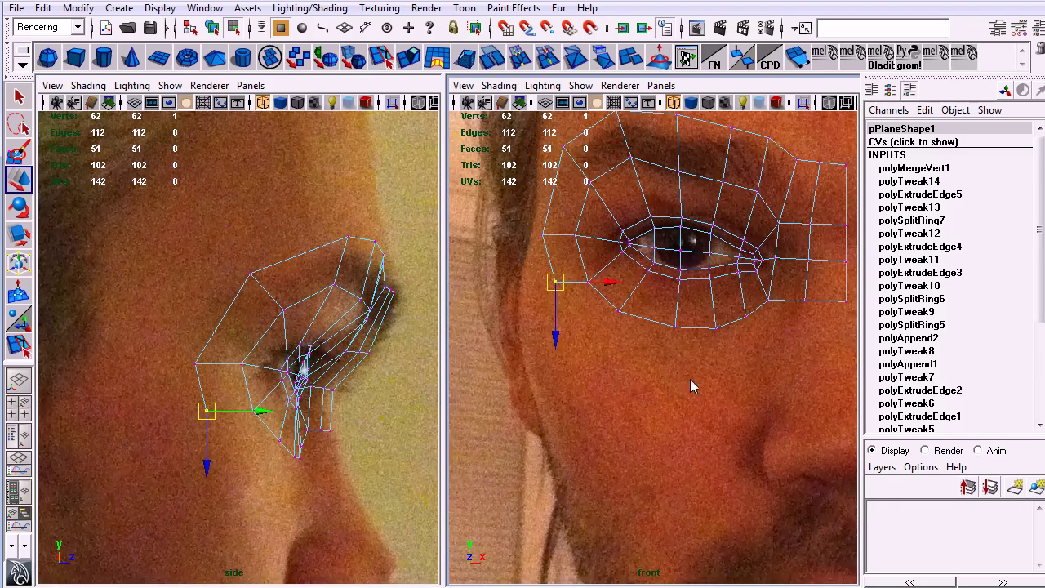
right_click_drag(689, 364, 649, 368, "alt")
middle_click_drag(703, 394, 651, 380, "alt")
key("space")
left_click_drag(648, 381, 654, 356)
right_click_drag(759, 402, 639, 380, "alt")
left_click_drag(640, 380, 733, 413, "alt")
key("5")
right_click_drag(734, 414, 647, 493, "alt")
left_click_drag(648, 492, 622, 463, "alt")
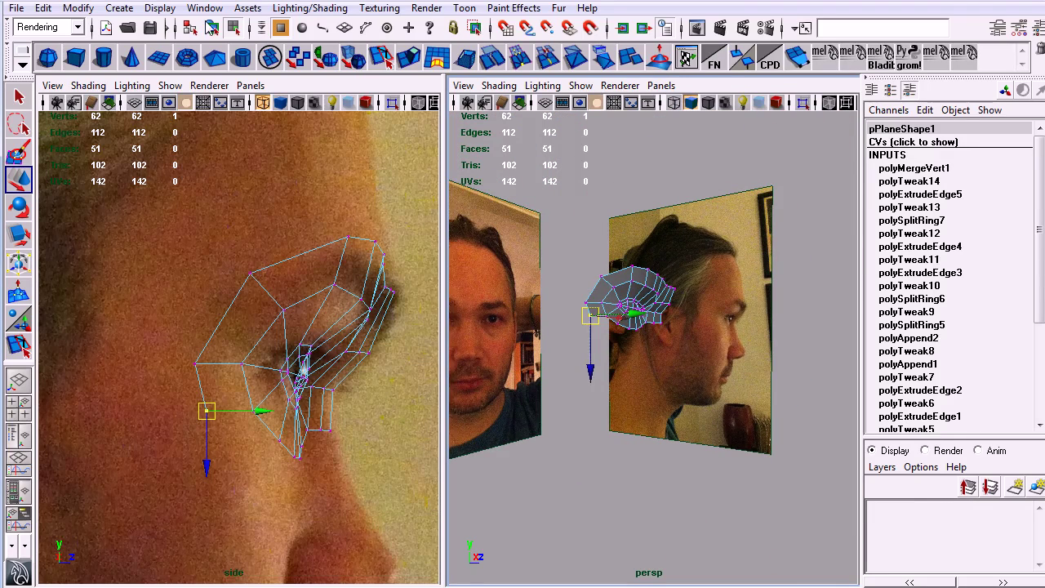
key("F8")
left_click(662, 502)
left_click_drag(662, 499, 635, 402, "alt")
right_click_drag(635, 402, 668, 401, "alt")
left_click_drag(667, 401, 686, 370, "alt")
left_click(685, 364)
left_click_drag(694, 408, 640, 366, "alt")
Step: Select the six vertices clustered at the inner eye corner in the perspective view and move them backward into the face
key("q")
right_click_drag(647, 300, 646, 304)
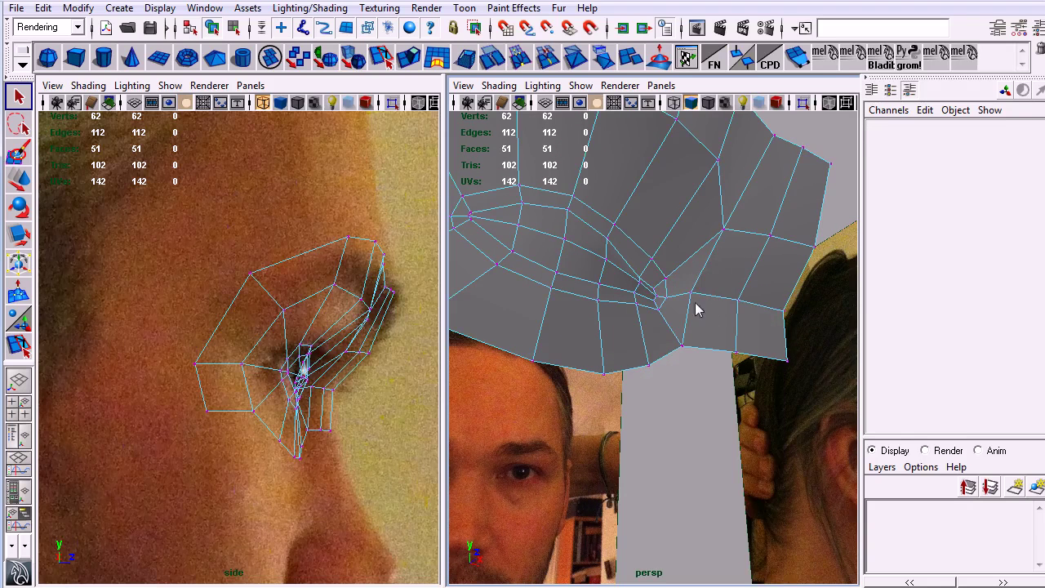
left_click_drag(650, 261, 671, 321)
key("w")
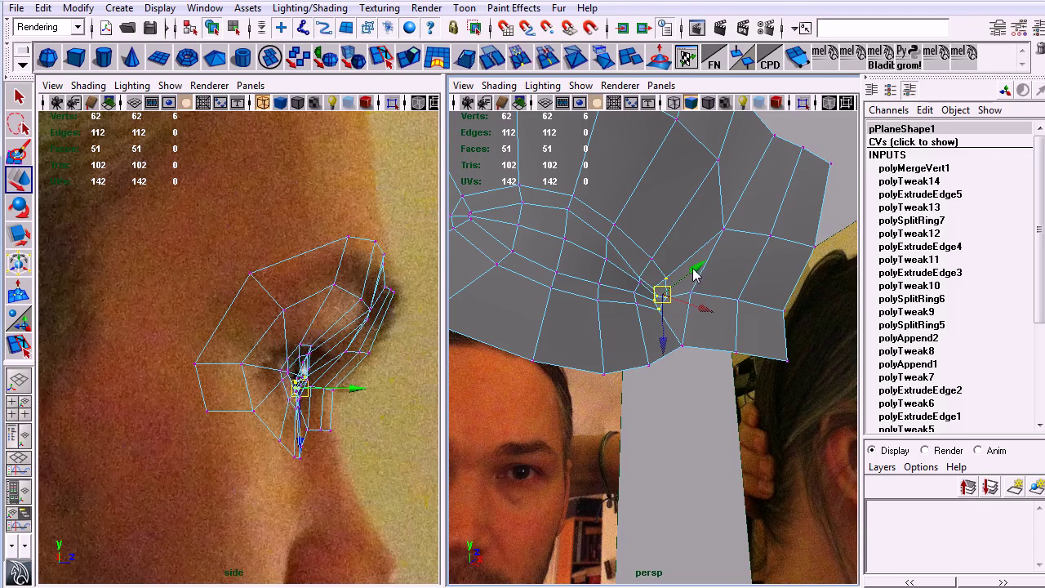
left_click_drag(694, 275, 688, 283)
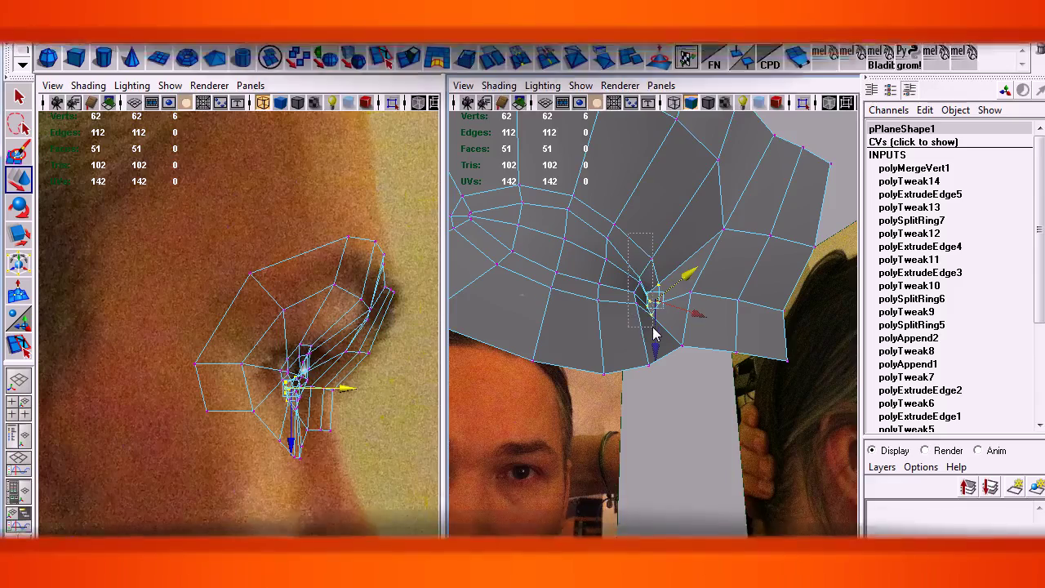